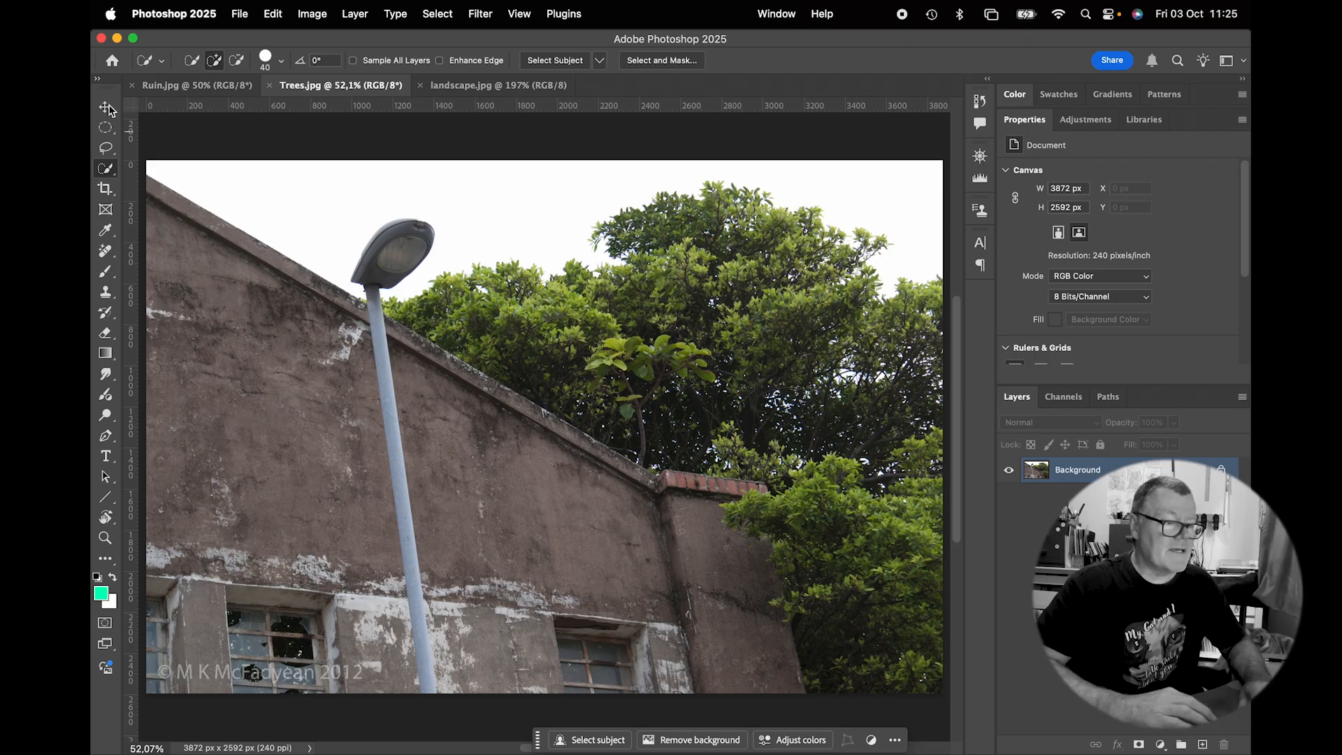
- In Ruin.jpg, place vertical guides along both sides of the window frame and a horizontal guide along its base
{"action": "left_click", "coordinate": [153, 88]}
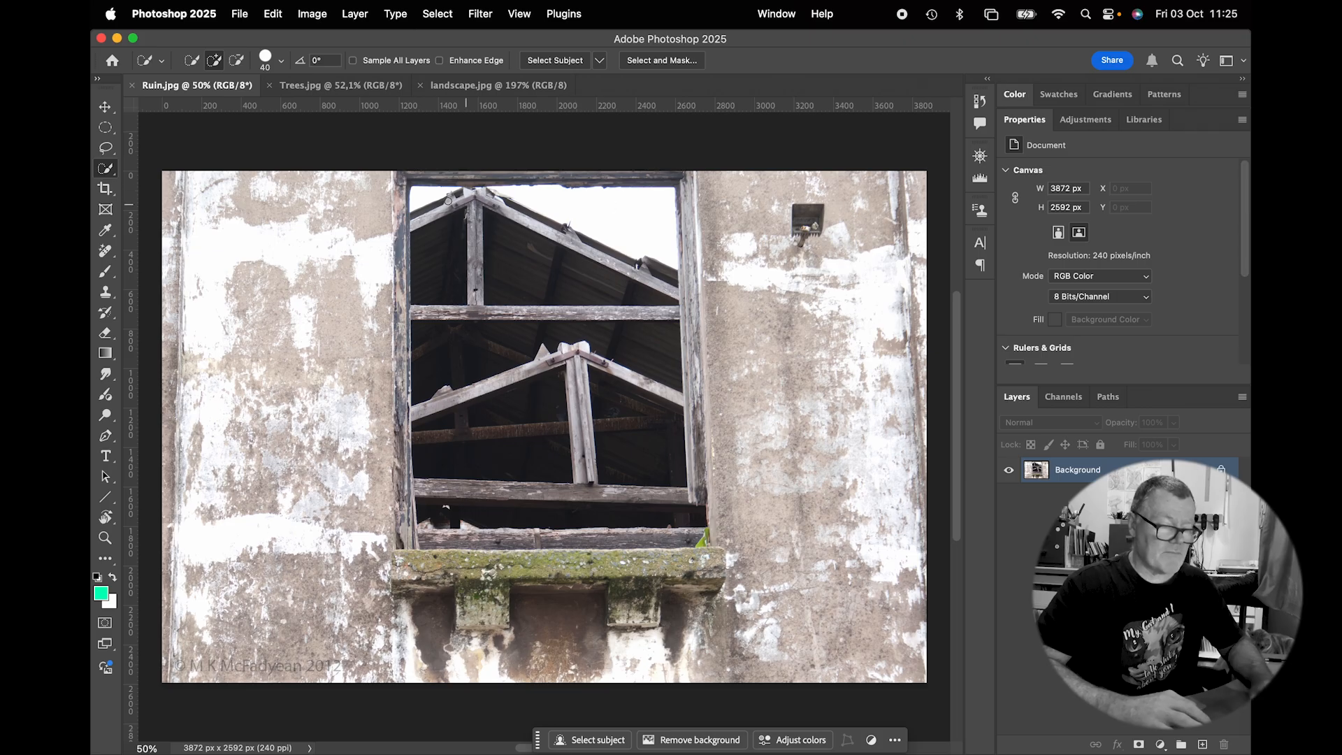
{"action": "key", "text": "v"}
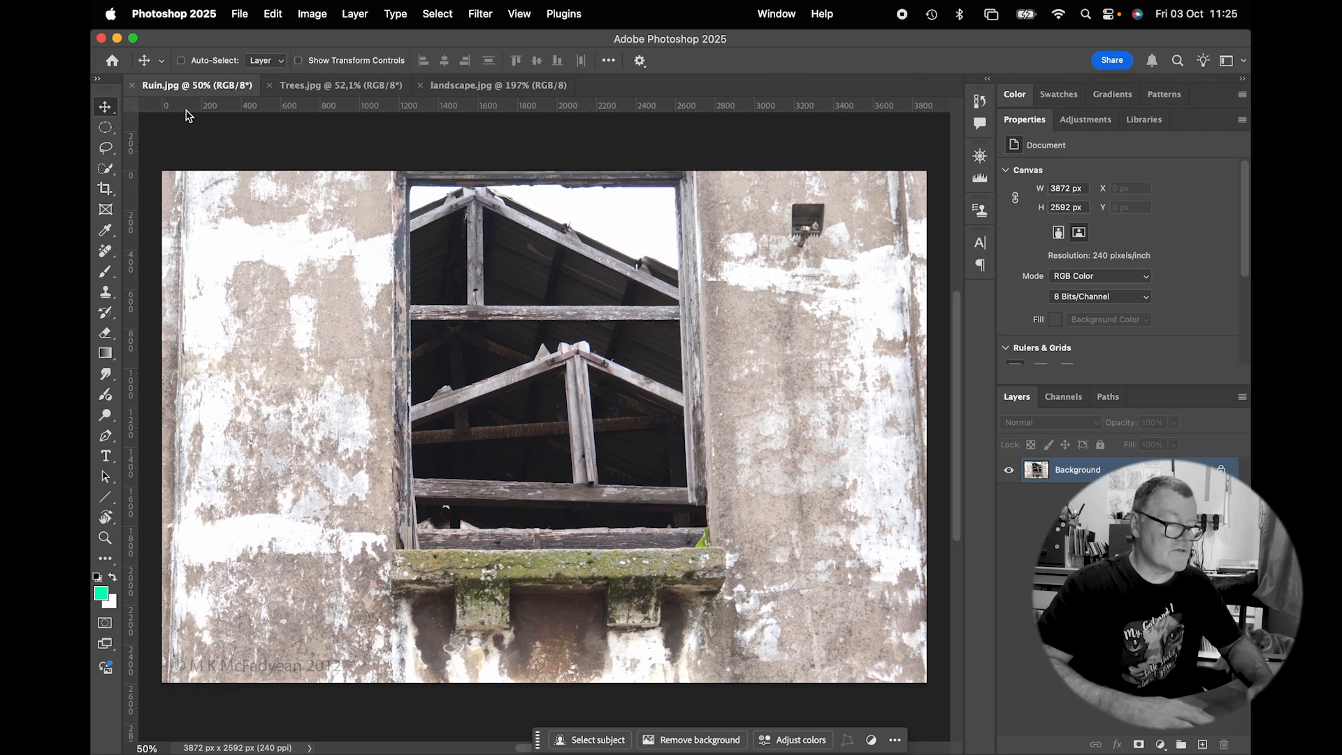
{"action": "left_click_drag", "start_coordinate": [134, 255], "coordinate": [396, 246]}
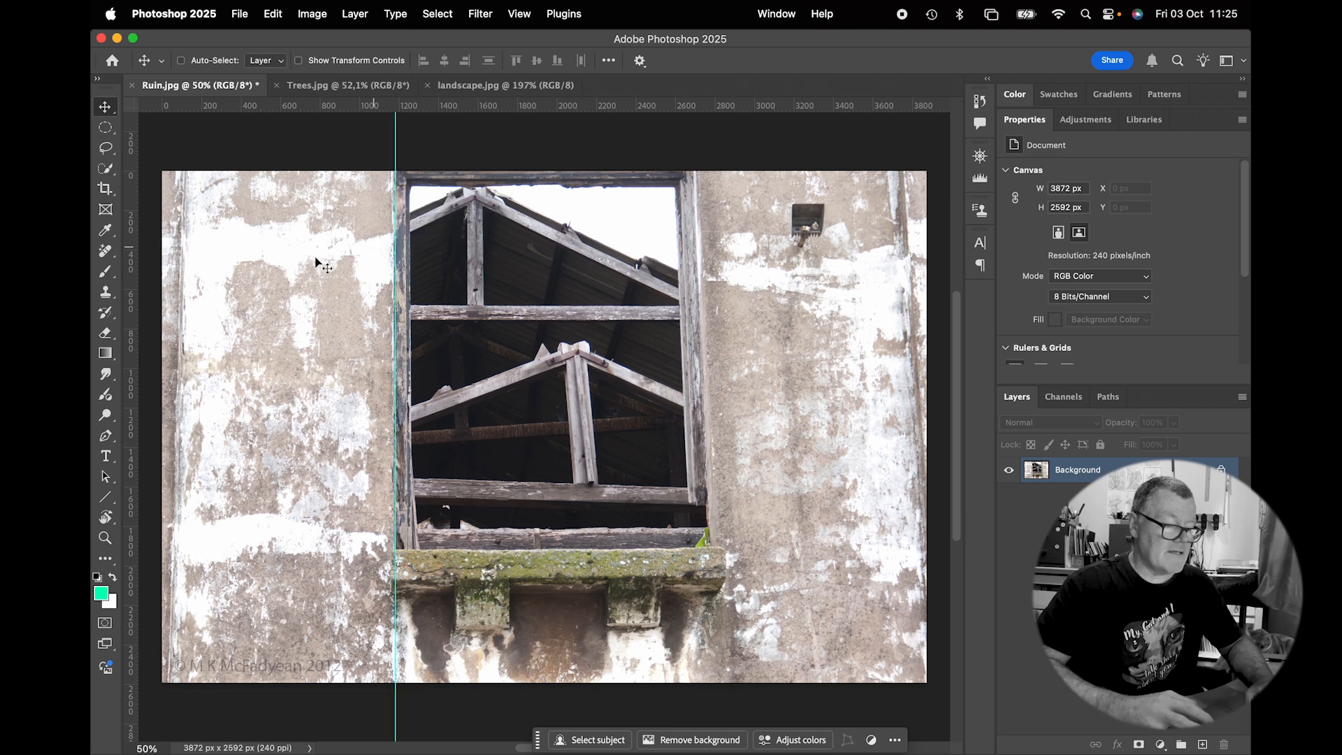
{"action": "left_click_drag", "start_coordinate": [133, 339], "coordinate": [716, 305]}
{"action": "left_click_drag", "start_coordinate": [664, 105], "coordinate": [678, 552]}
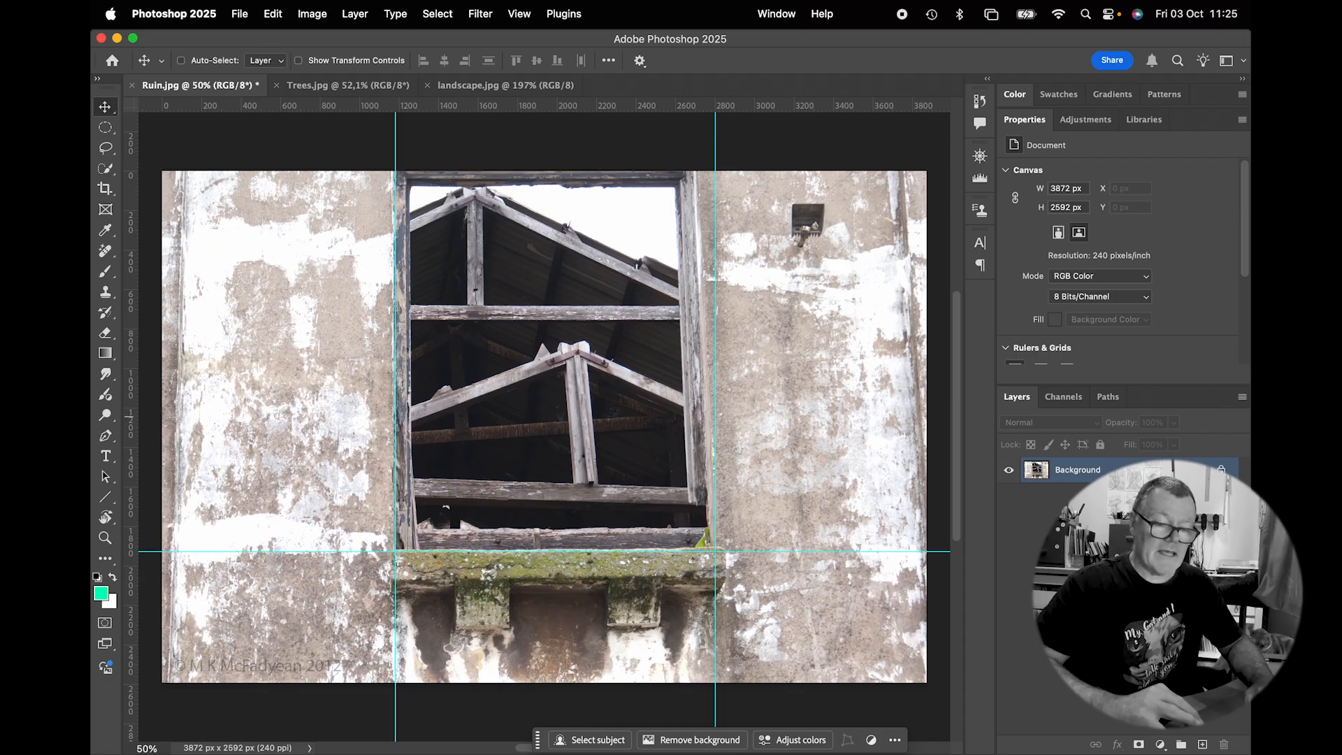
- Unlock the background layer and distort its corners outward with Free Transform until the window frame lines up with the guides
{"action": "left_click", "coordinate": [1221, 470]}
{"action": "key", "text": "super+t"}
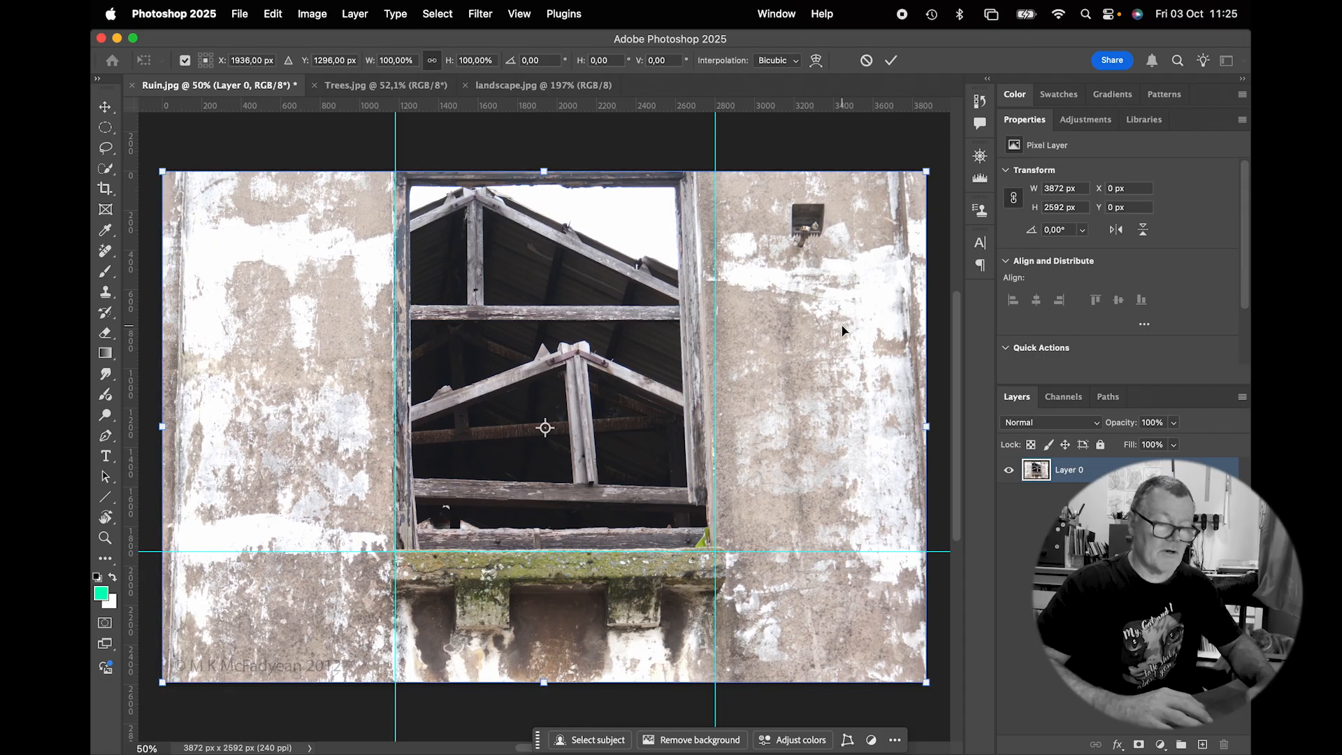
{"action": "key", "text": "super+minus"}
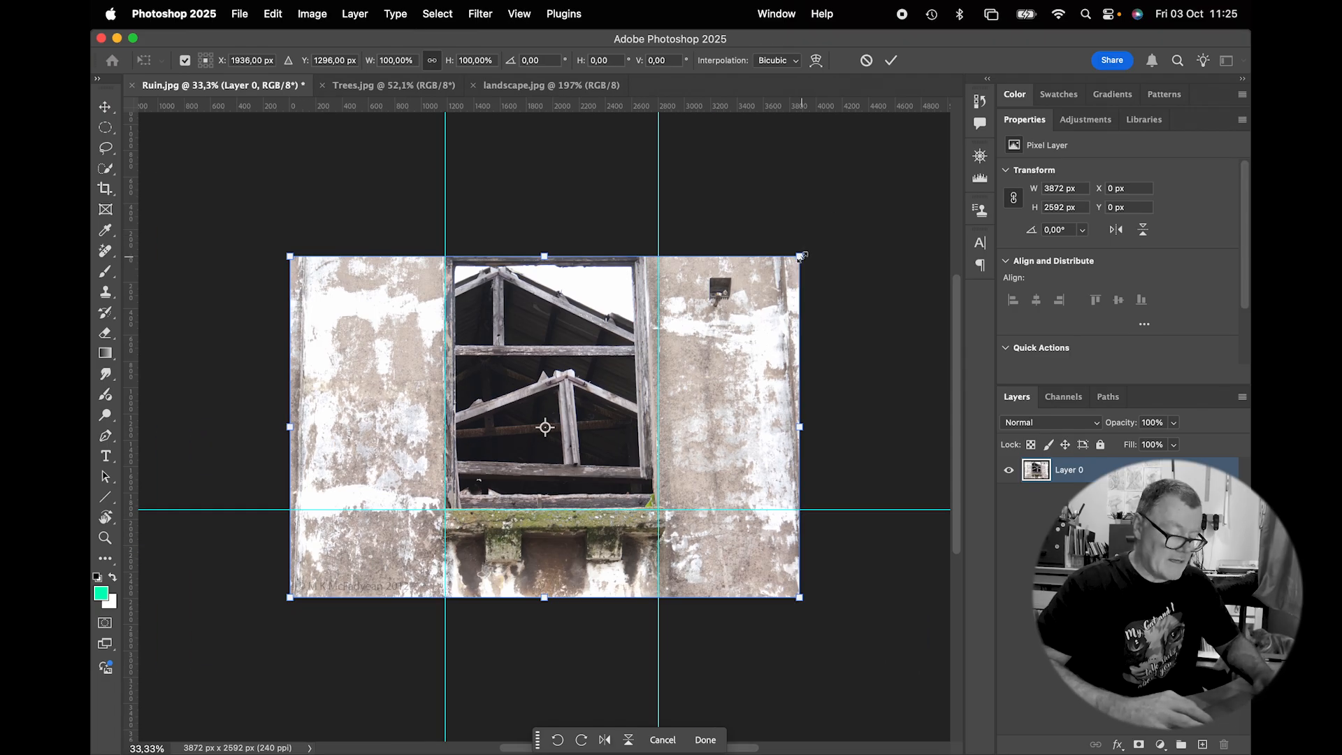
{"action": "left_click_drag", "start_coordinate": [802, 260], "coordinate": [820, 257], "text": "super"}
{"action": "left_click_drag", "start_coordinate": [289, 255], "coordinate": [285, 254], "text": "super"}
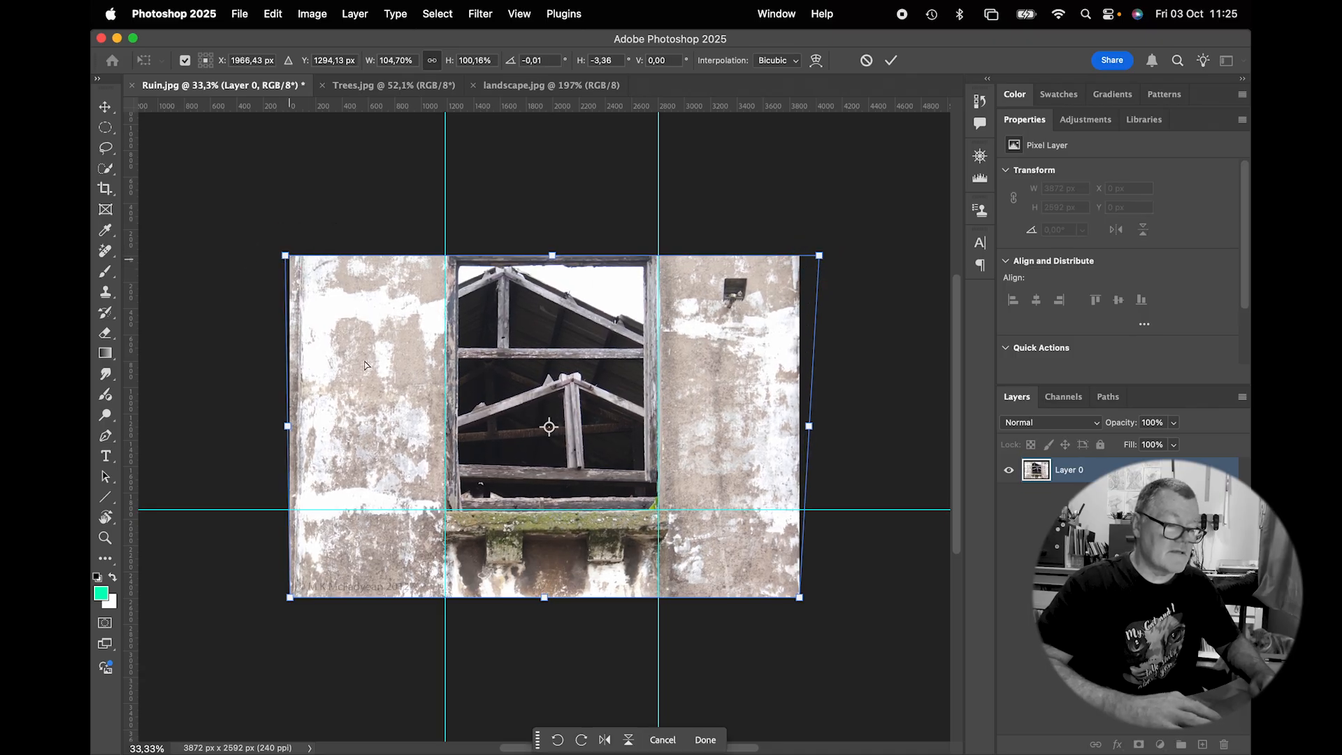
{"action": "left_click_drag", "start_coordinate": [802, 598], "coordinate": [801, 599], "text": "super"}
{"action": "key", "text": "Return"}
- Clear all guides from the ruin image
{"action": "key", "text": "super+0"}
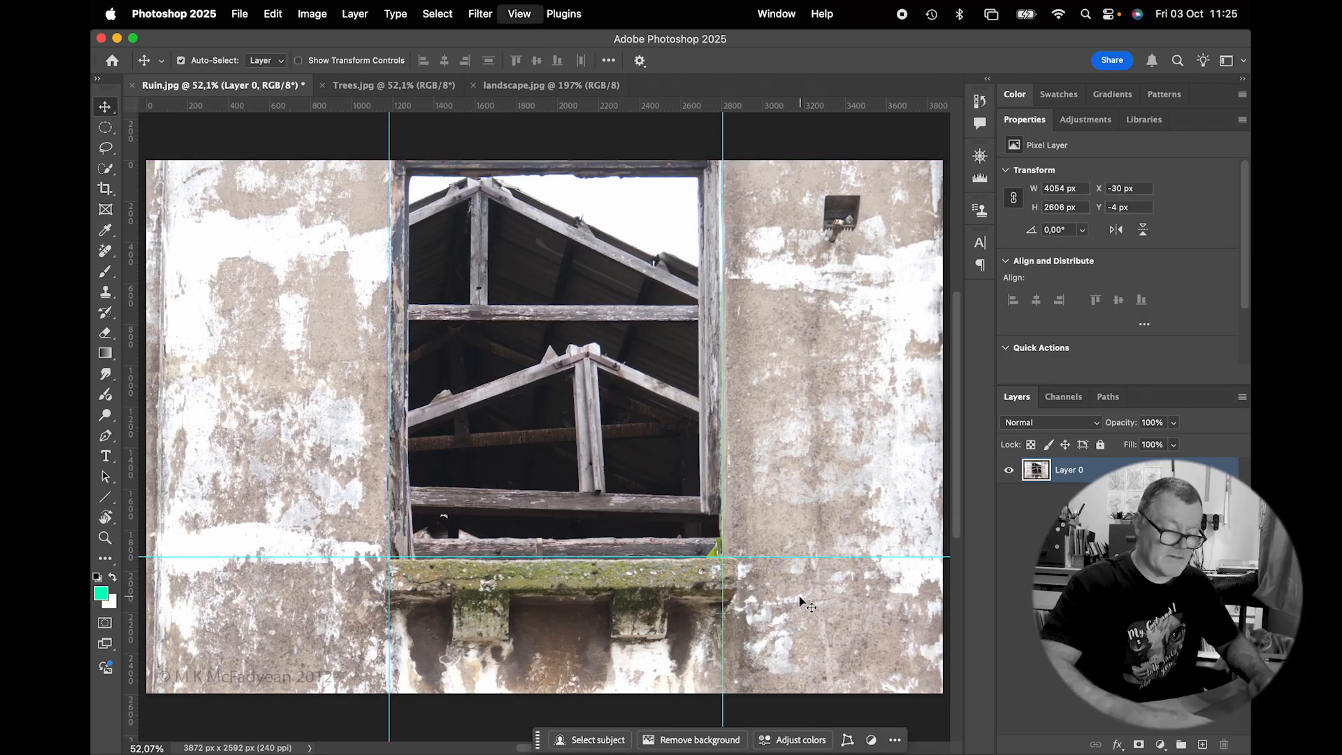
{"action": "left_click", "coordinate": [521, 14]}
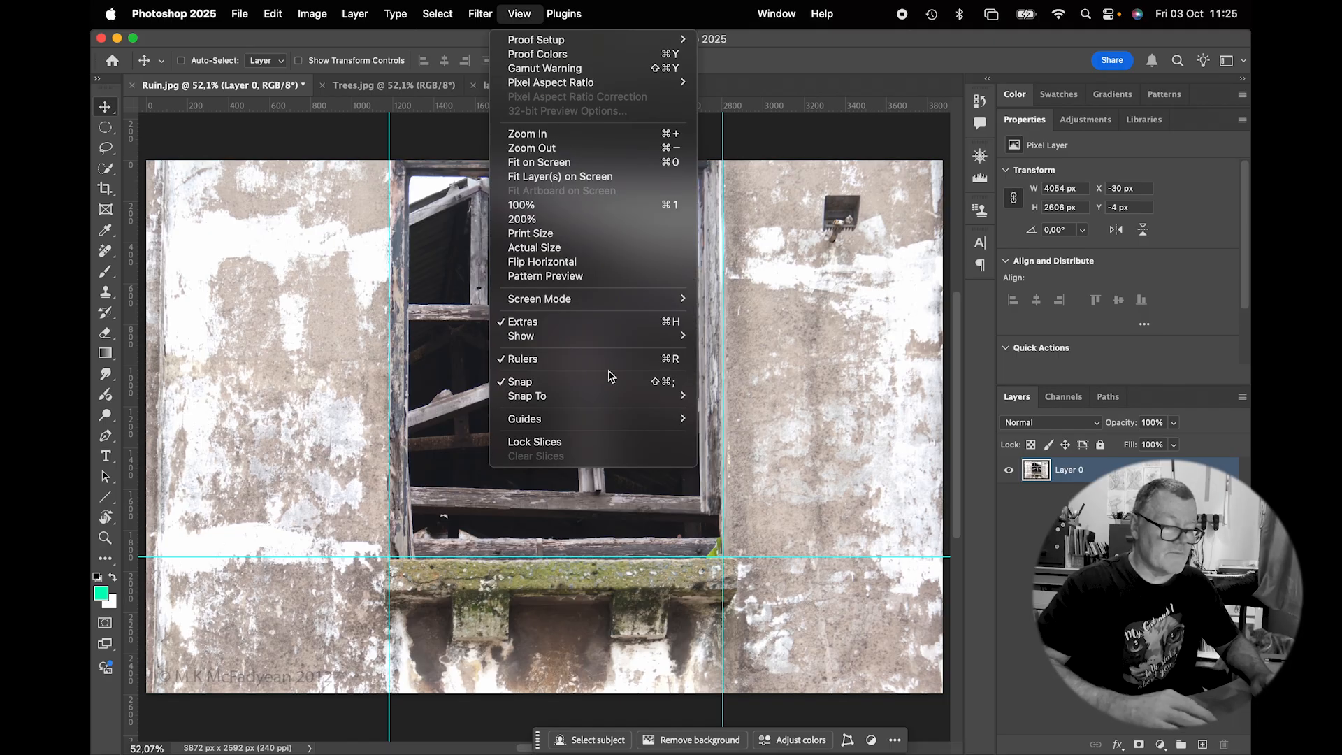
{"action": "mouse_move", "coordinate": [680, 420]}
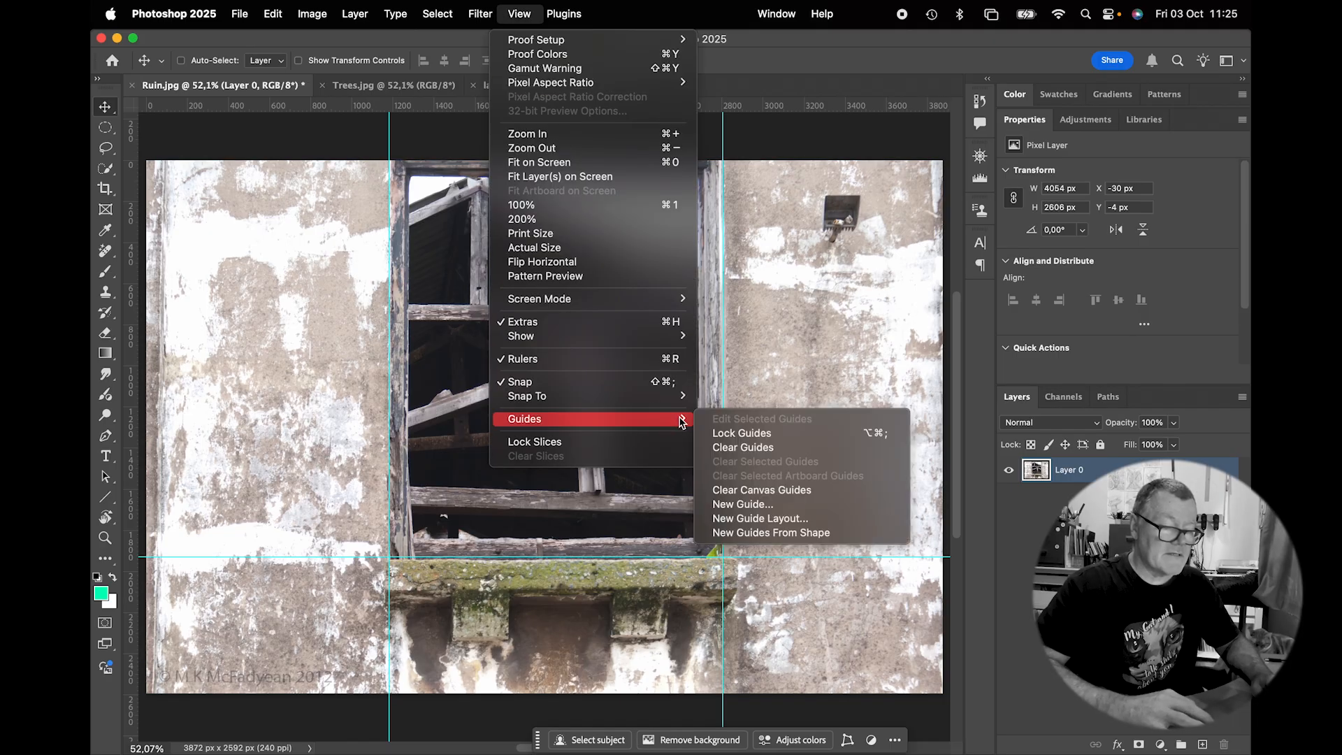
{"action": "left_click", "coordinate": [736, 447]}
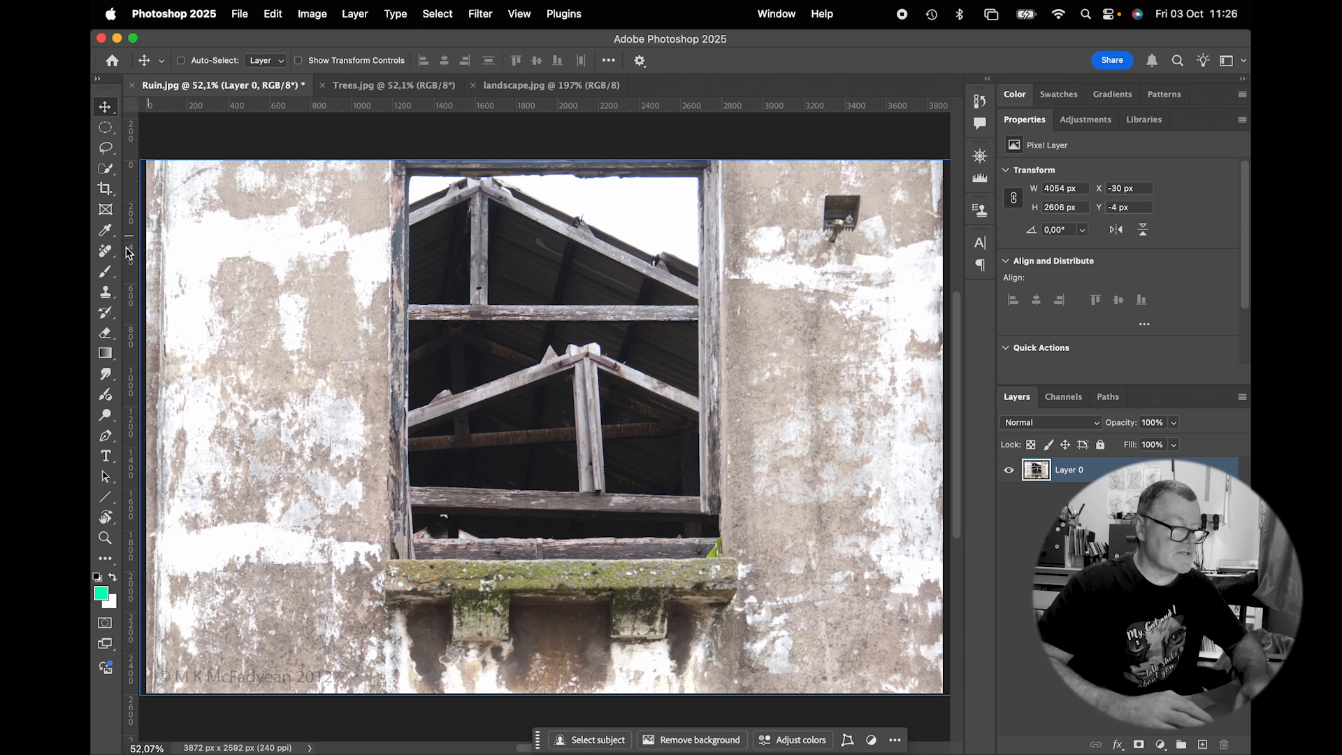
- Use the Clone Stamp tool to cover the small square hole in the wall with plain wall texture sampled below it
{"action": "left_click", "coordinate": [106, 292]}
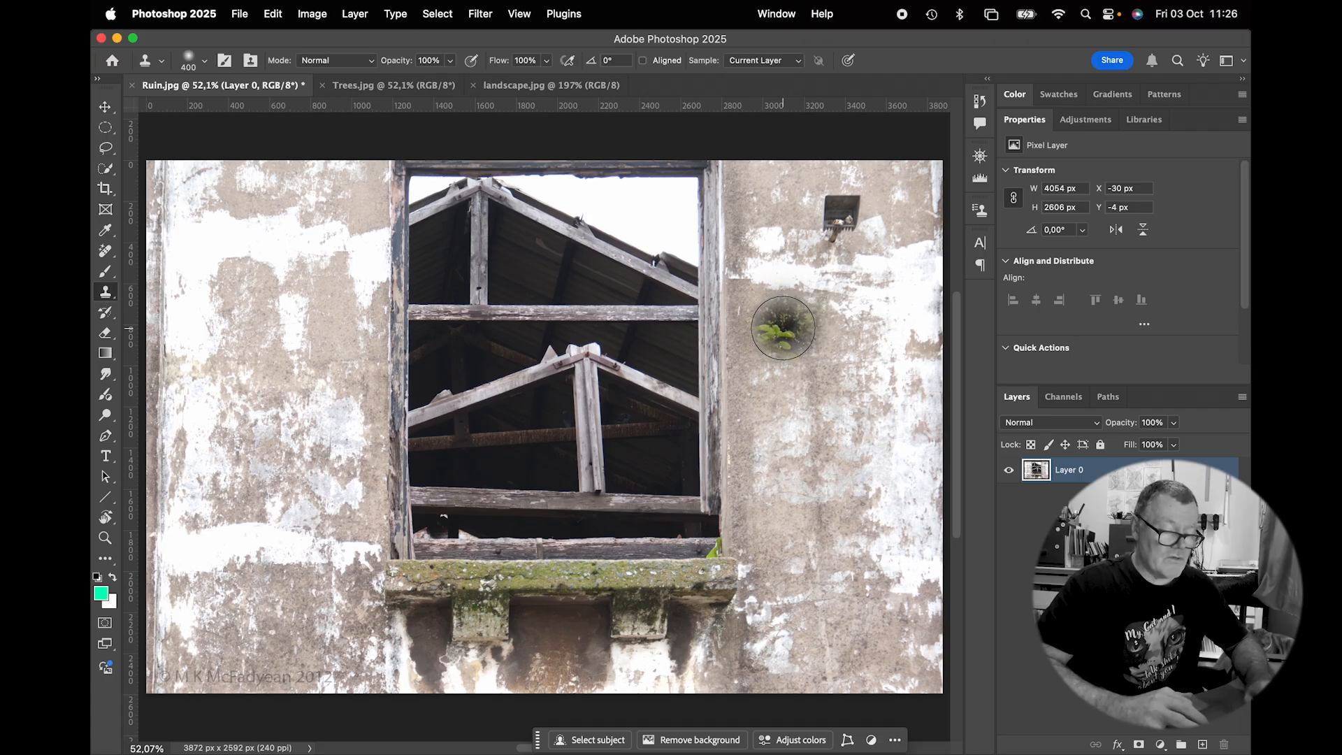
{"action": "key", "text": "alt"}
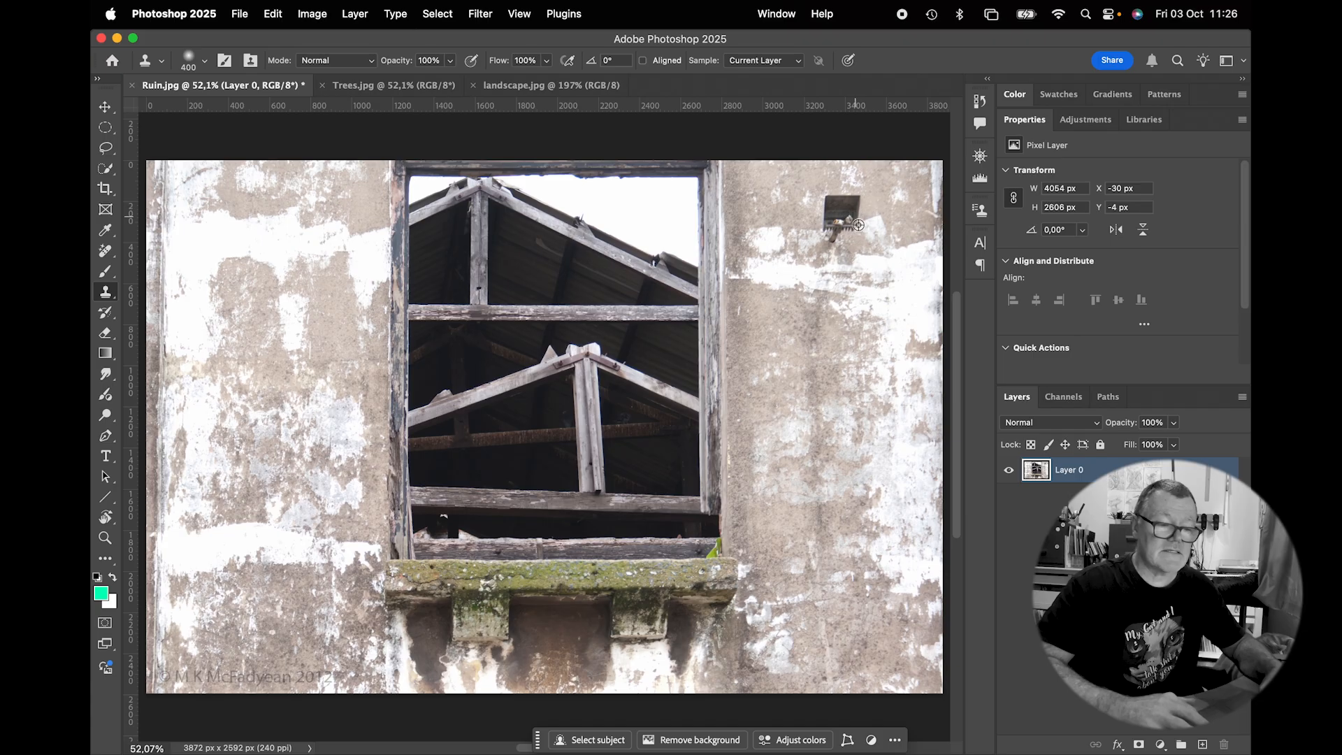
{"action": "left_click", "coordinate": [827, 348], "text": "alt"}
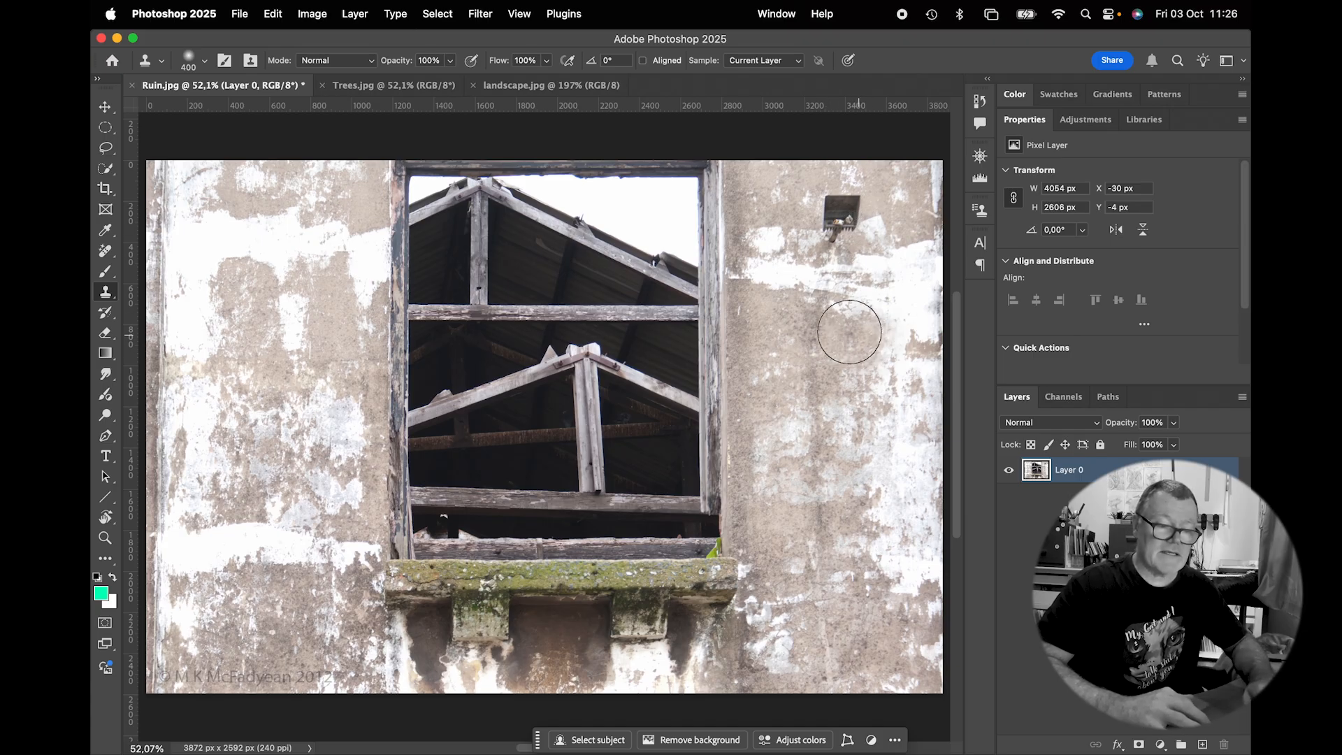
{"action": "mouse_move", "coordinate": [835, 251]}
{"action": "left_mouse_down"}
{"action": "mouse_move", "coordinate": [827, 206]}
{"action": "mouse_move", "coordinate": [865, 201]}
{"action": "mouse_move", "coordinate": [868, 226]}
{"action": "mouse_move", "coordinate": [832, 230]}
{"action": "mouse_move", "coordinate": [854, 214]}
{"action": "left_mouse_up"}
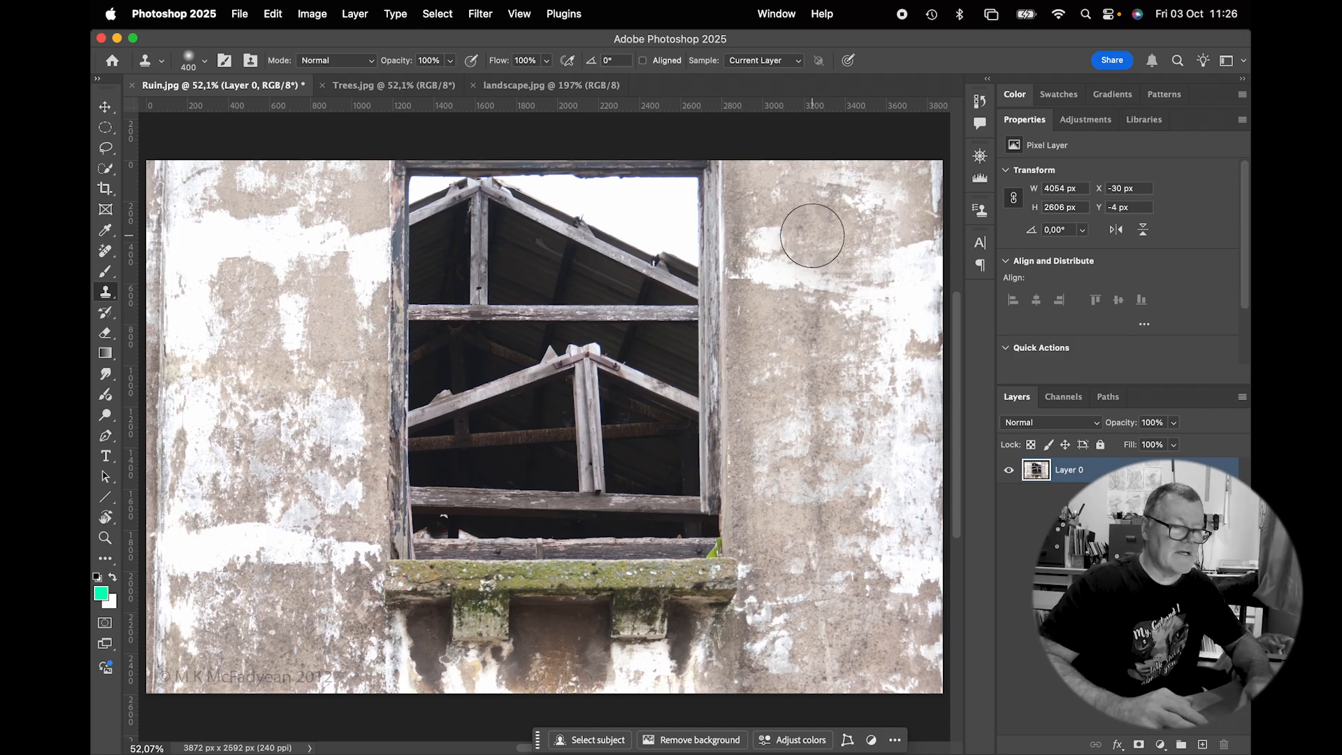
- In Trees.jpg, show the Clone Source settings and sample different areas of foliage as the first and second clone sources
{"action": "left_click", "coordinate": [345, 89]}
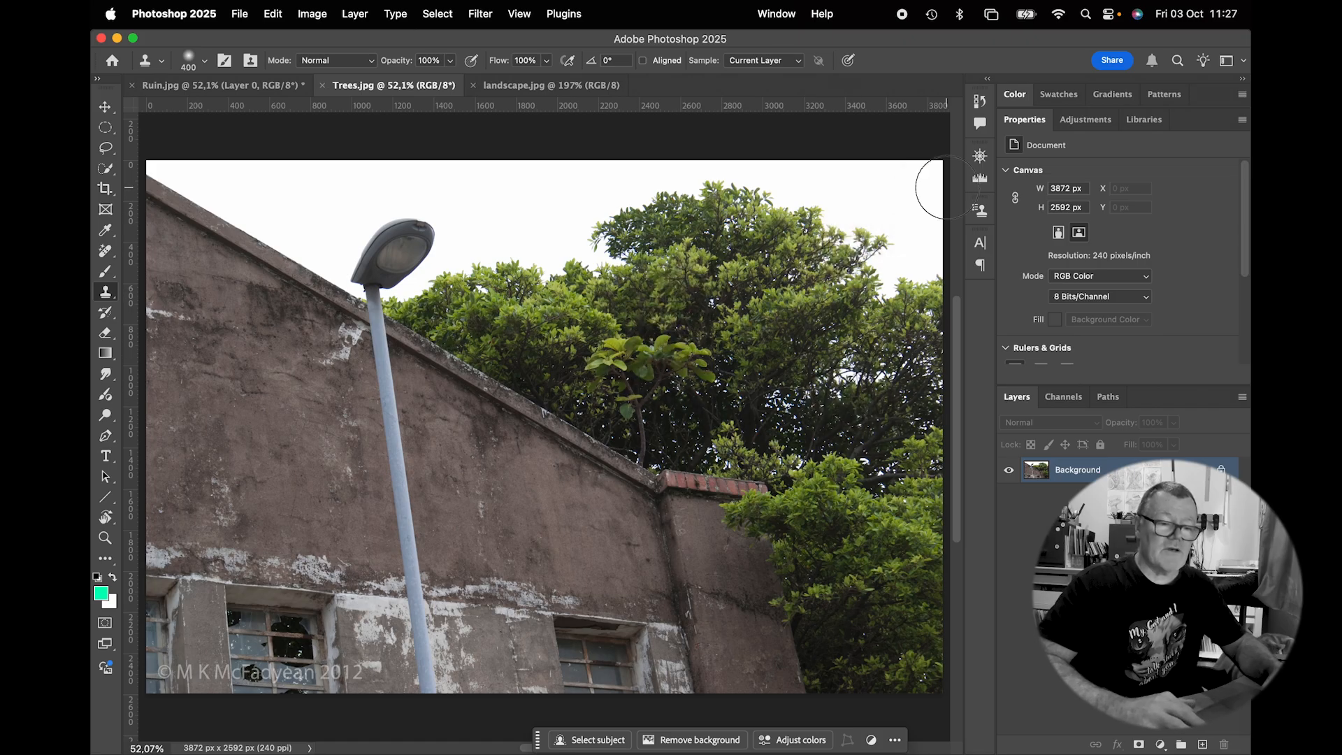
{"action": "left_click", "coordinate": [982, 214]}
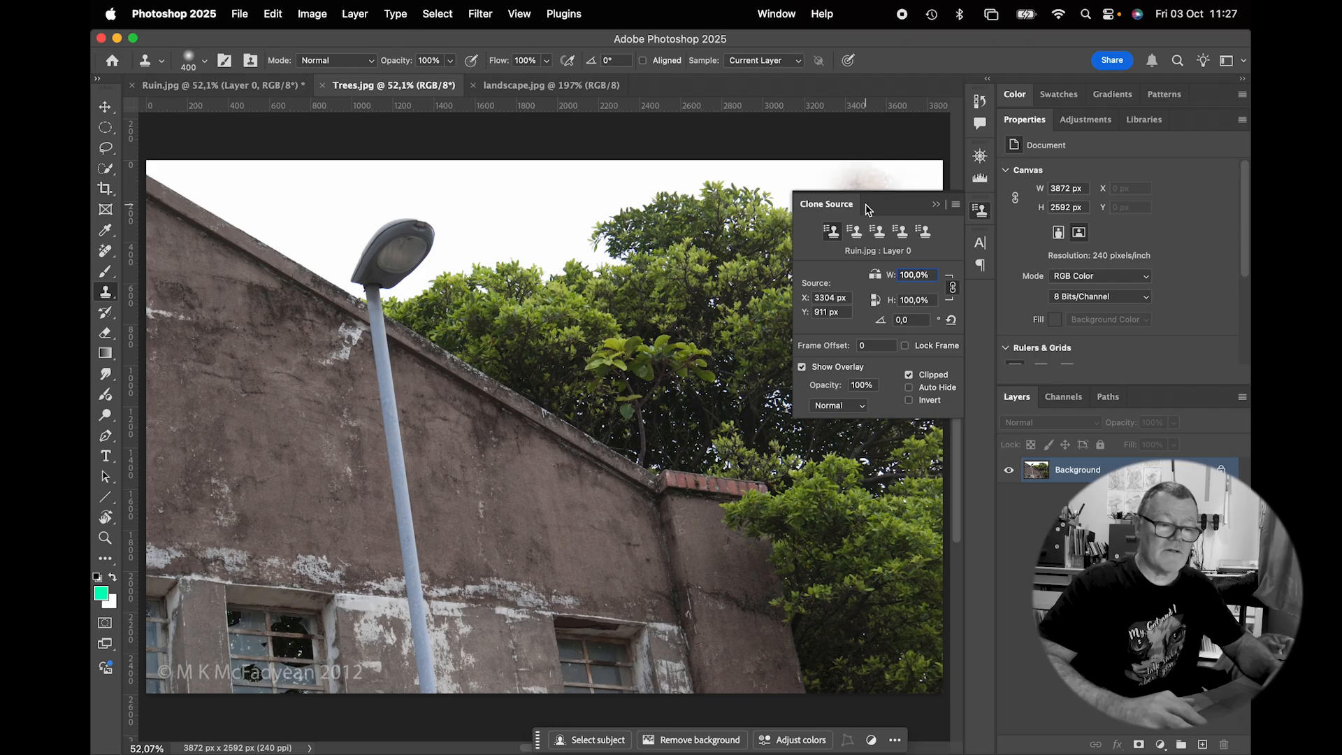
{"action": "left_click", "coordinate": [777, 14]}
{"action": "left_click", "coordinate": [778, 14]}
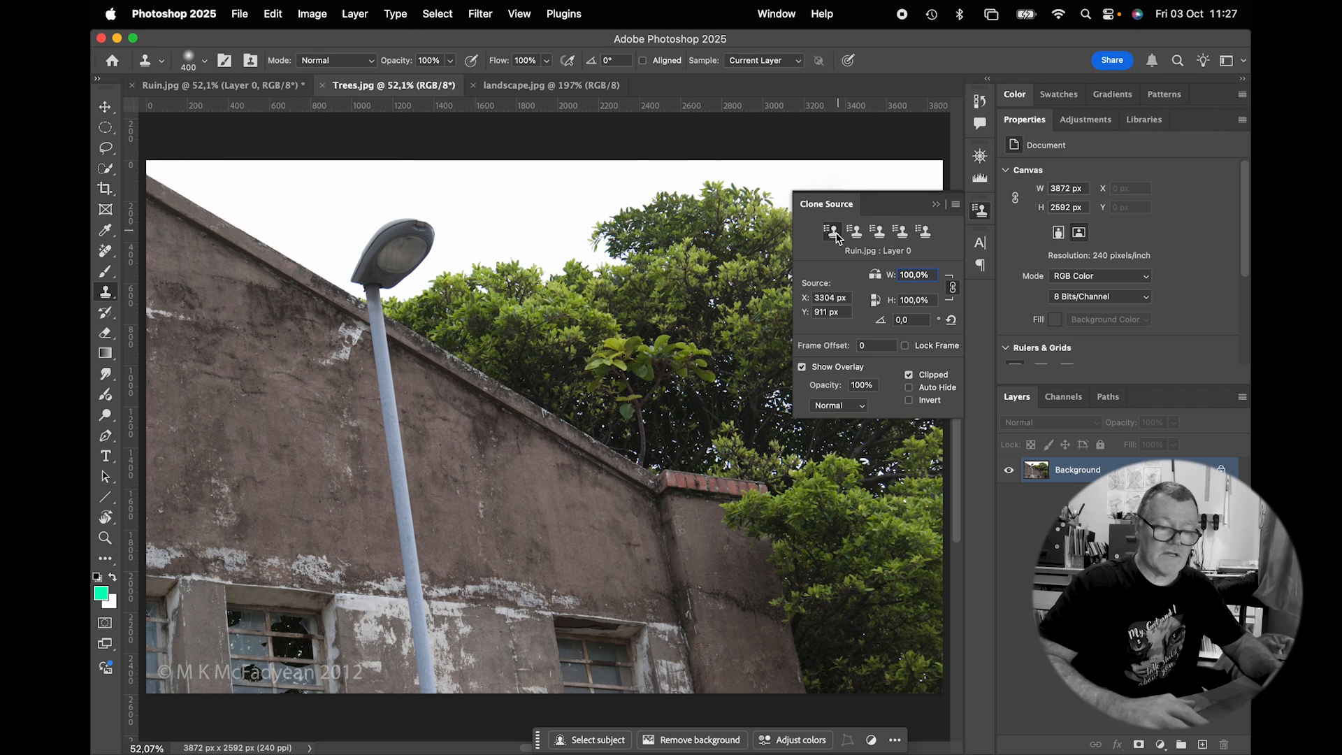
{"action": "scroll", "coordinate": [689, 364], "scroll_direction": "right", "scroll_amount": 5}
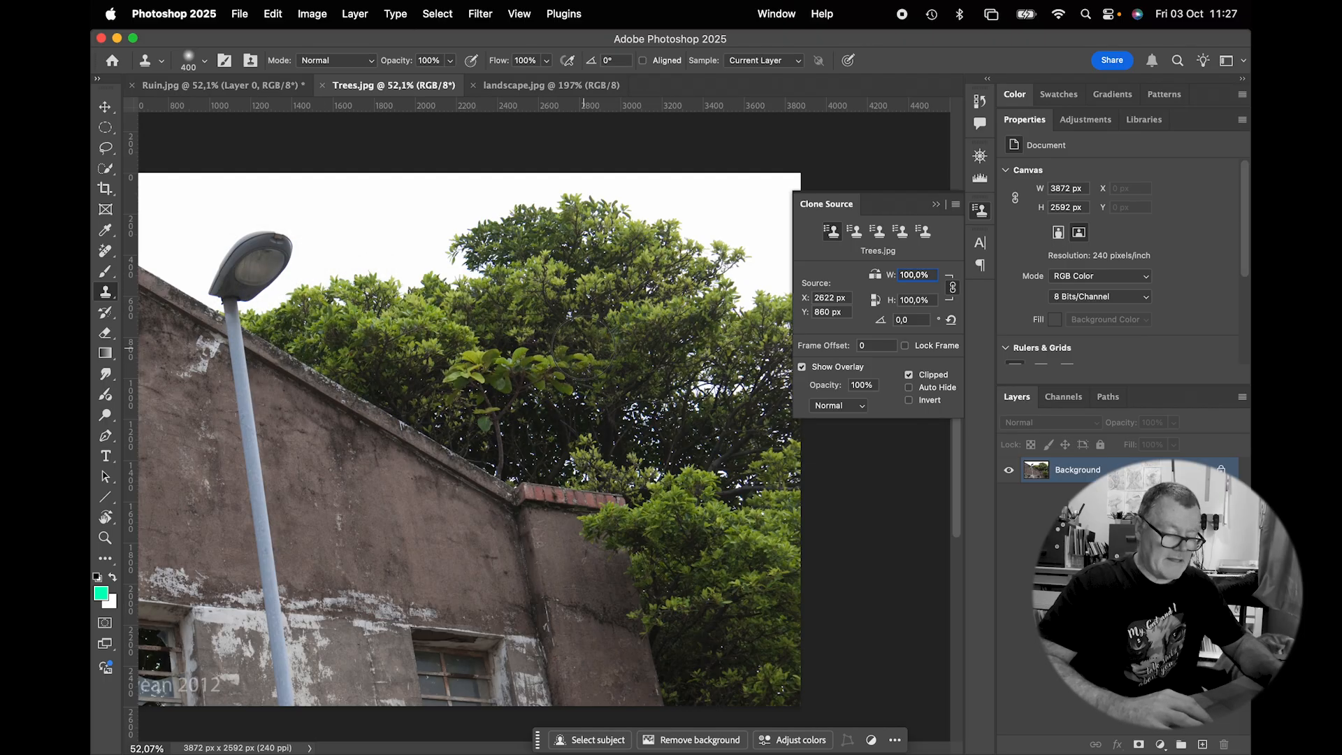
{"action": "left_click", "coordinate": [859, 233]}
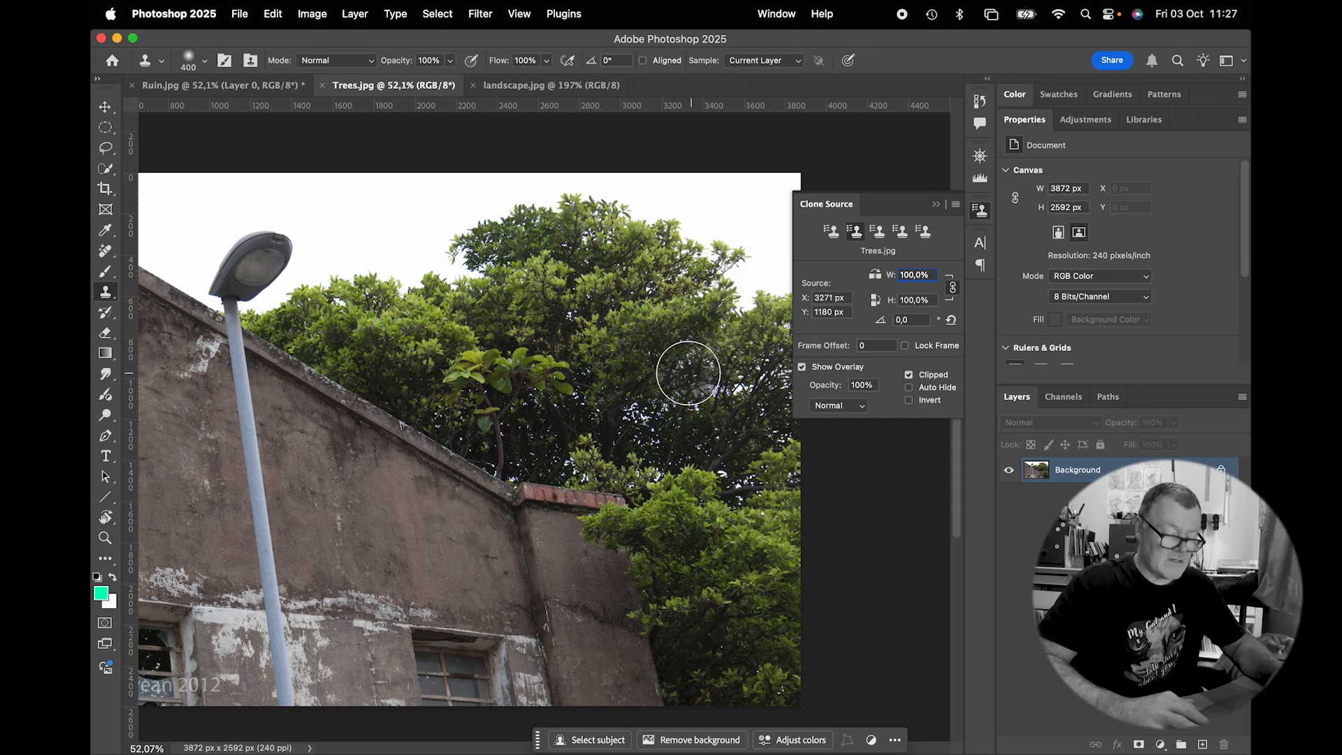
{"action": "left_click", "coordinate": [686, 399], "text": "alt"}
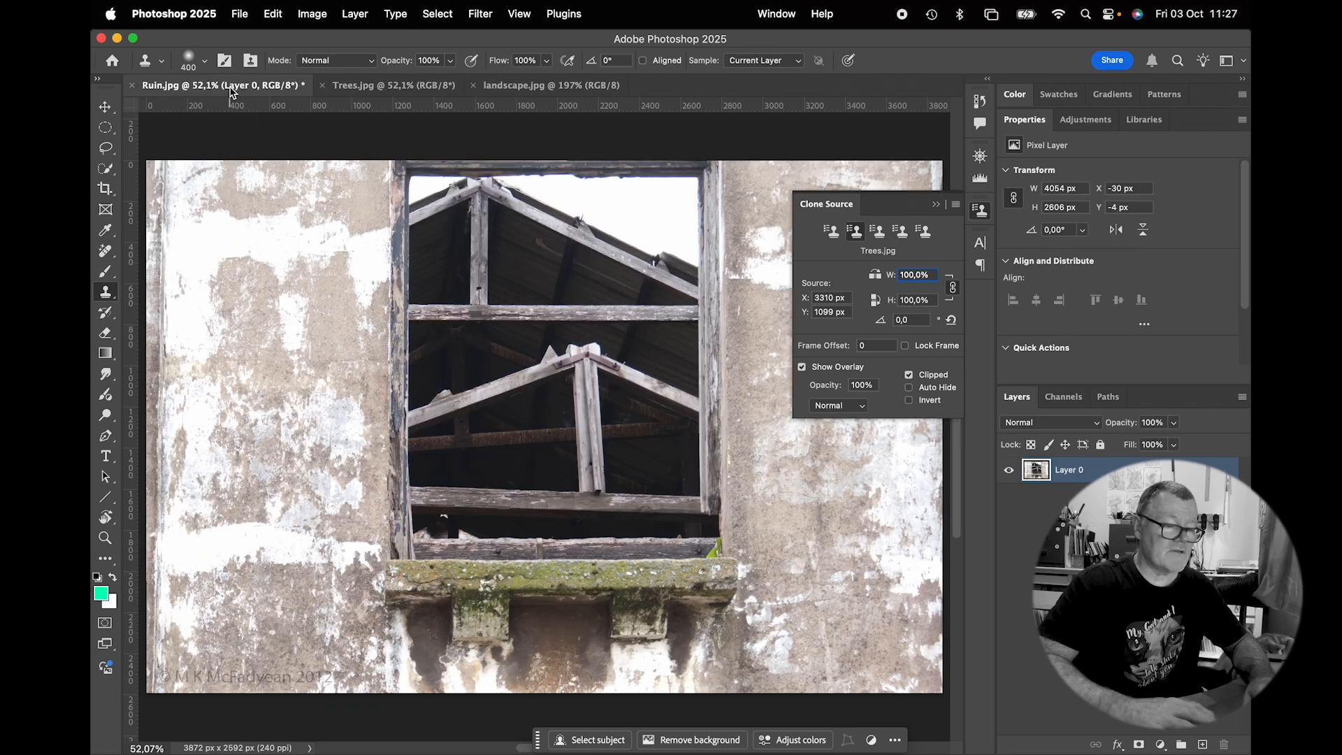
- Return to Ruin.jpg, scale the first clone source to 200% in width and height, and enlarge the clone brush to 900
{"action": "left_click", "coordinate": [223, 85]}
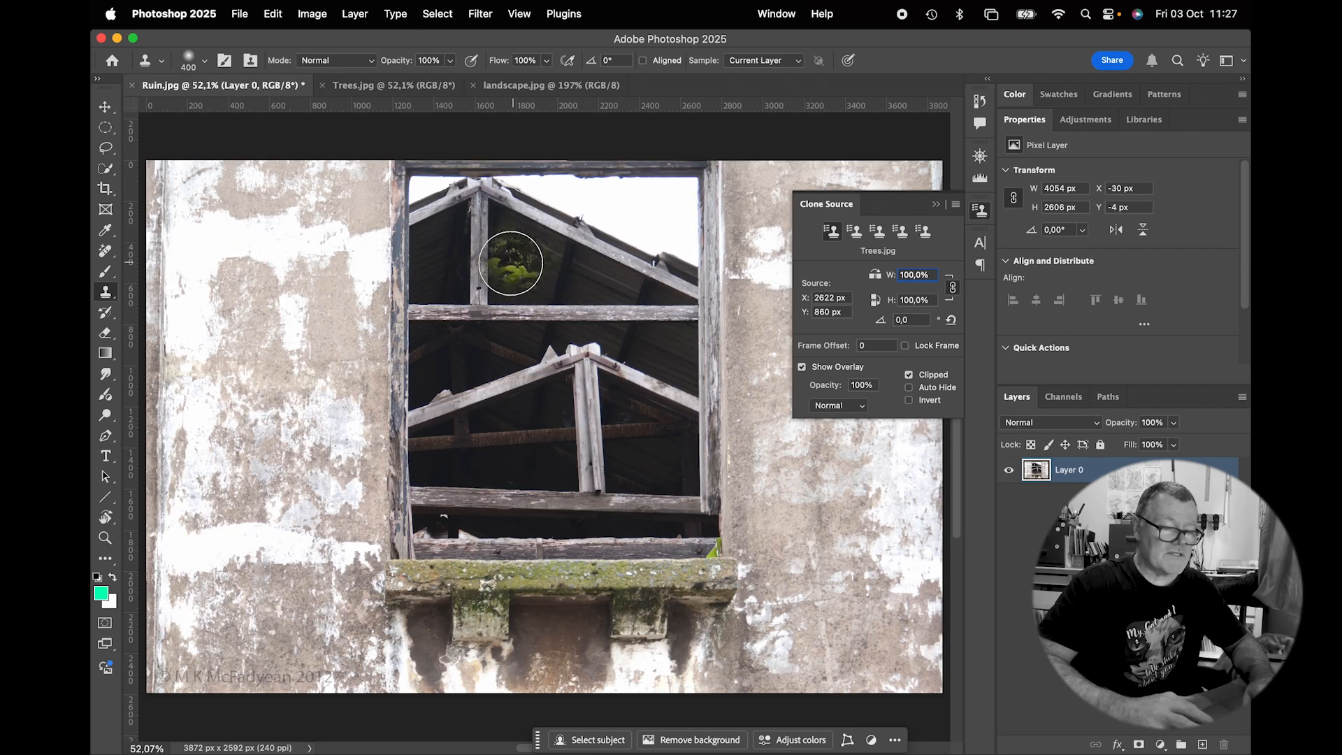
{"action": "left_click_drag", "start_coordinate": [891, 278], "coordinate": [957, 288]}
{"action": "type", "text": "200"}
{"action": "key", "text": "Return"}
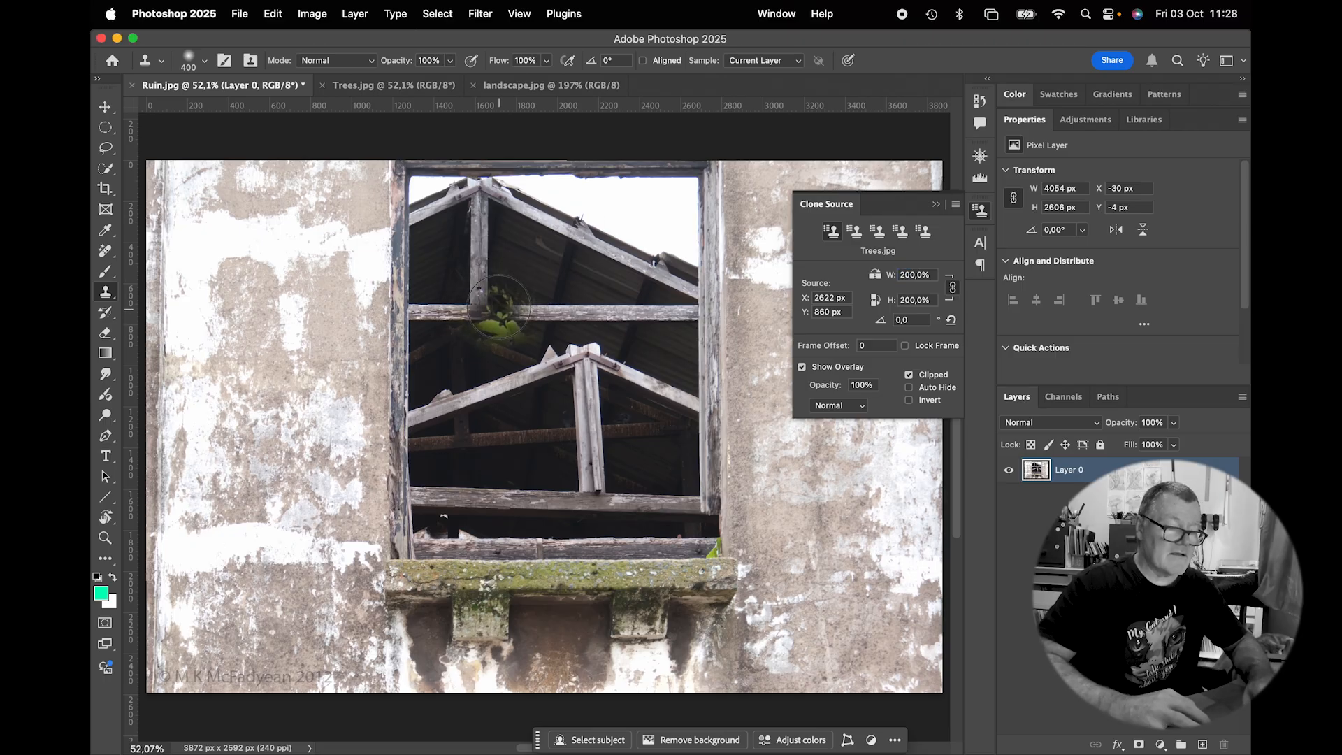
{"action": "key", "text": "bracketright"}
{"action": "key", "text": "bracketright"}
{"action": "key", "text": "bracketright"}
{"action": "key", "text": "bracketright"}
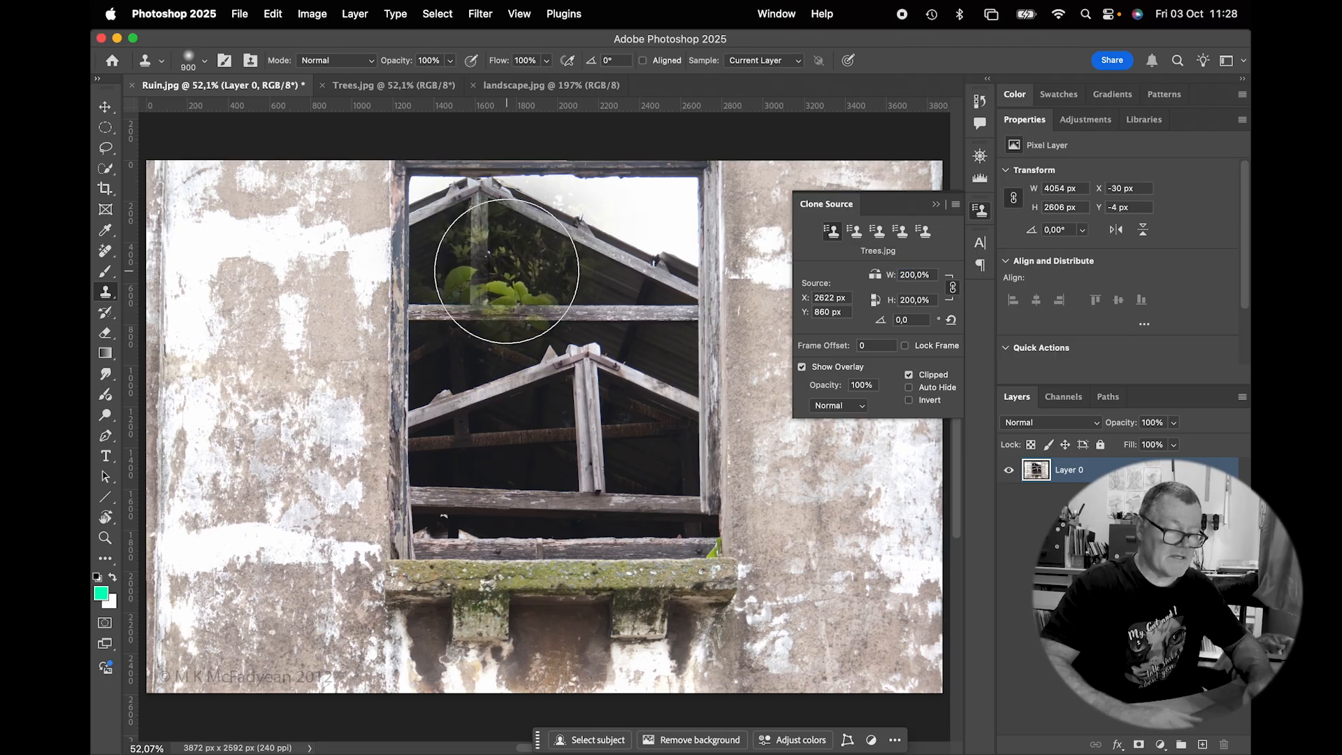
{"action": "key", "text": "bracketright"}
- Try cloning the enlarged foliage freely across the window's roof timbers
{"action": "mouse_move", "coordinate": [473, 240]}
{"action": "left_mouse_down"}
{"action": "mouse_move", "coordinate": [405, 192]}
{"action": "mouse_move", "coordinate": [538, 186]}
{"action": "left_mouse_up"}
{"action": "mouse_move", "coordinate": [468, 350]}
{"action": "left_mouse_down"}
{"action": "mouse_move", "coordinate": [502, 472]}
{"action": "mouse_move", "coordinate": [490, 496]}
{"action": "mouse_move", "coordinate": [443, 518]}
{"action": "mouse_move", "coordinate": [576, 504]}
{"action": "mouse_move", "coordinate": [632, 527]}
{"action": "mouse_move", "coordinate": [637, 421]}
{"action": "mouse_move", "coordinate": [674, 337]}
{"action": "mouse_move", "coordinate": [697, 326]}
{"action": "mouse_move", "coordinate": [612, 340]}
{"action": "mouse_move", "coordinate": [635, 280]}
{"action": "mouse_move", "coordinate": [674, 241]}
{"action": "mouse_move", "coordinate": [642, 321]}
{"action": "mouse_move", "coordinate": [695, 382]}
{"action": "mouse_move", "coordinate": [690, 397]}
{"action": "mouse_move", "coordinate": [676, 301]}
{"action": "mouse_move", "coordinate": [711, 333]}
{"action": "mouse_move", "coordinate": [713, 360]}
{"action": "mouse_move", "coordinate": [690, 375]}
{"action": "mouse_move", "coordinate": [690, 270]}
{"action": "mouse_move", "coordinate": [643, 347]}
{"action": "mouse_move", "coordinate": [658, 352]}
{"action": "mouse_move", "coordinate": [643, 323]}
{"action": "mouse_move", "coordinate": [618, 338]}
{"action": "mouse_move", "coordinate": [650, 341]}
{"action": "left_mouse_up"}
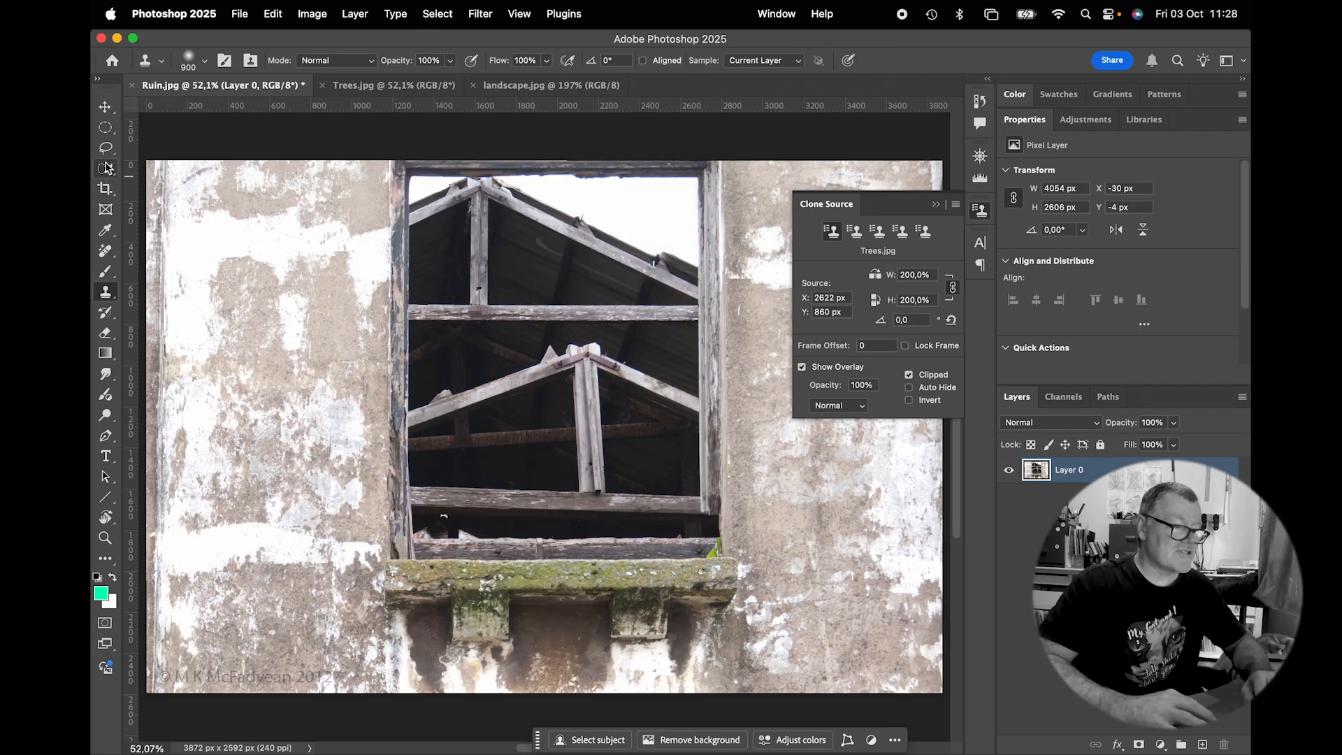
- Outline the window opening with the Polygonal Lasso and extend the selection along its left edge with the Quick Selection tool
{"action": "left_click", "coordinate": [105, 135]}
{"action": "left_click", "coordinate": [106, 147]}
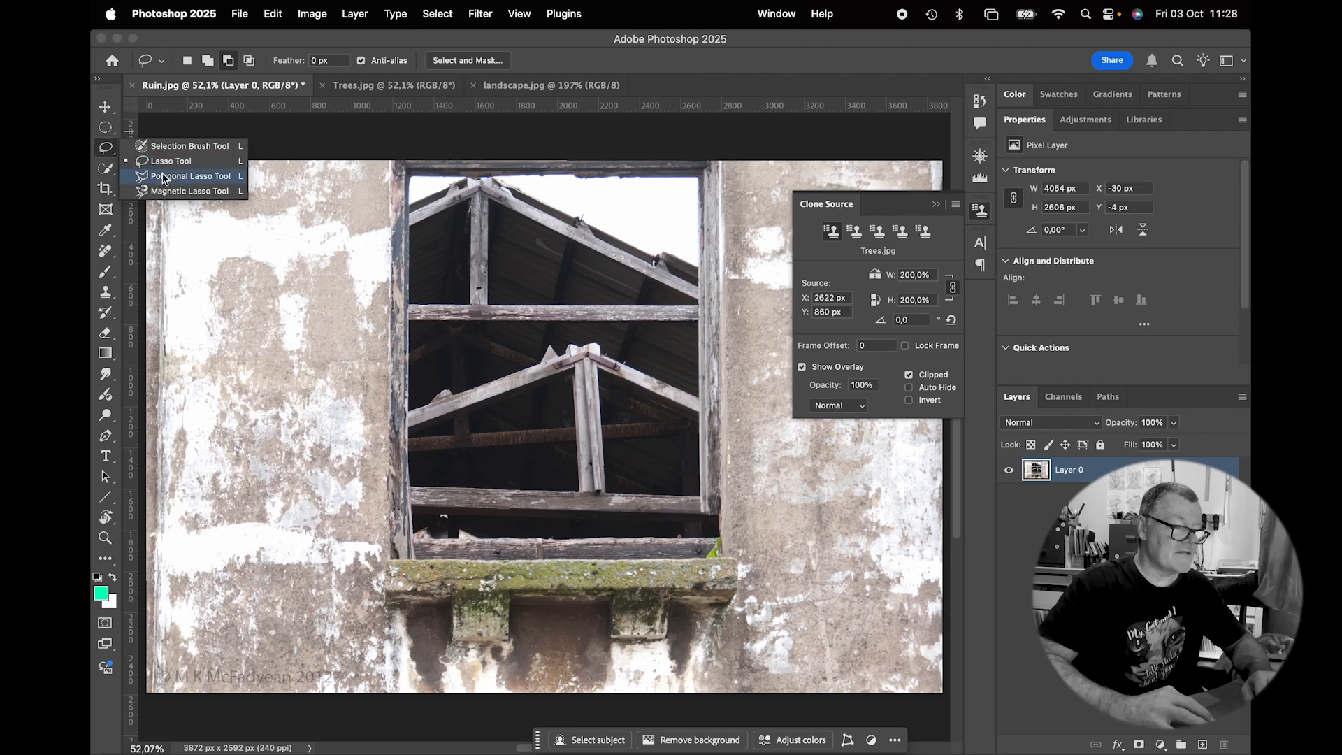
{"action": "left_click", "coordinate": [163, 177]}
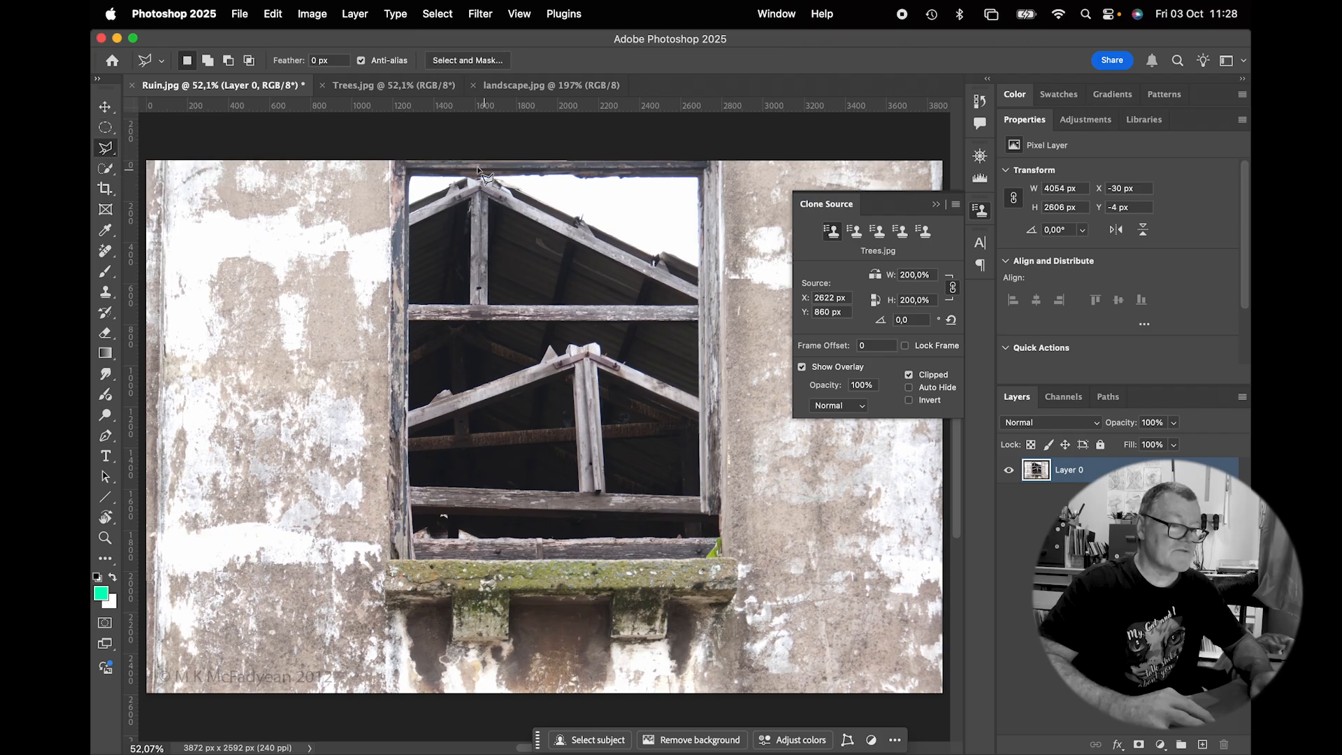
{"action": "left_click", "coordinate": [411, 174]}
{"action": "left_click", "coordinate": [702, 174]}
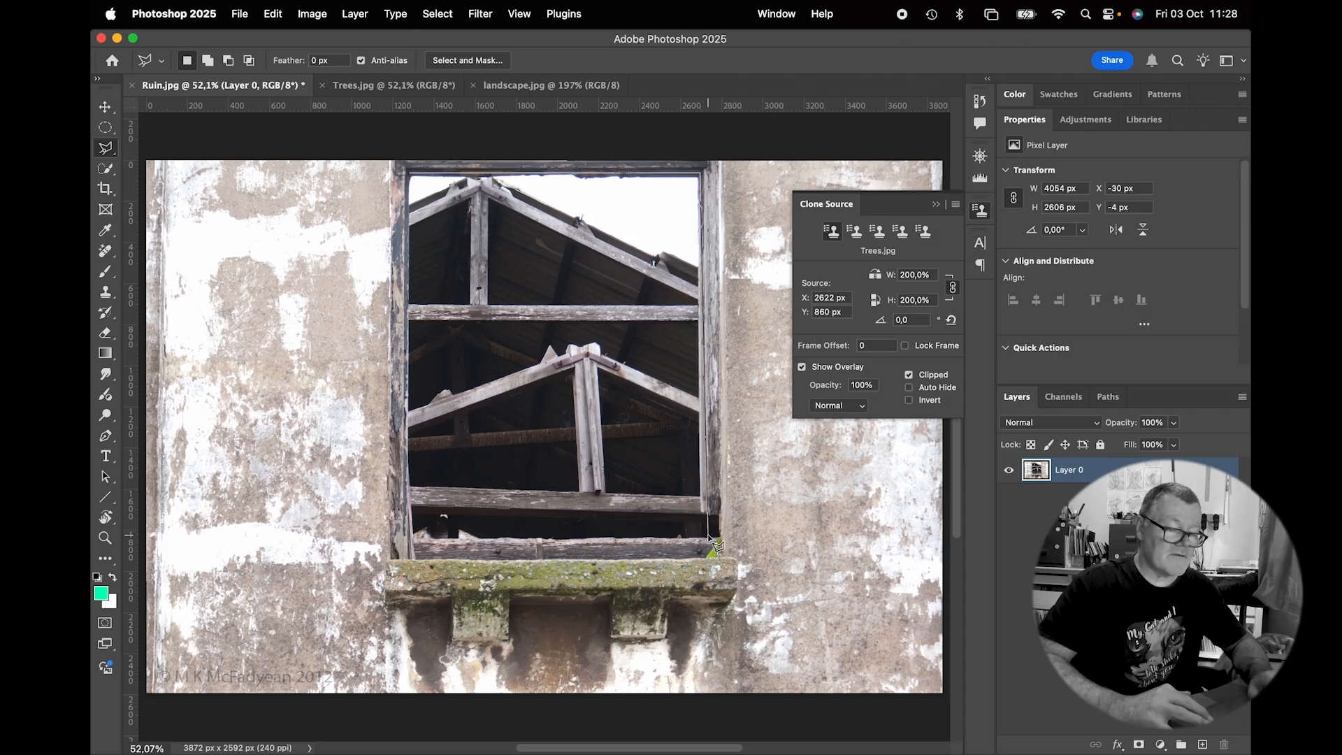
{"action": "left_click", "coordinate": [413, 537]}
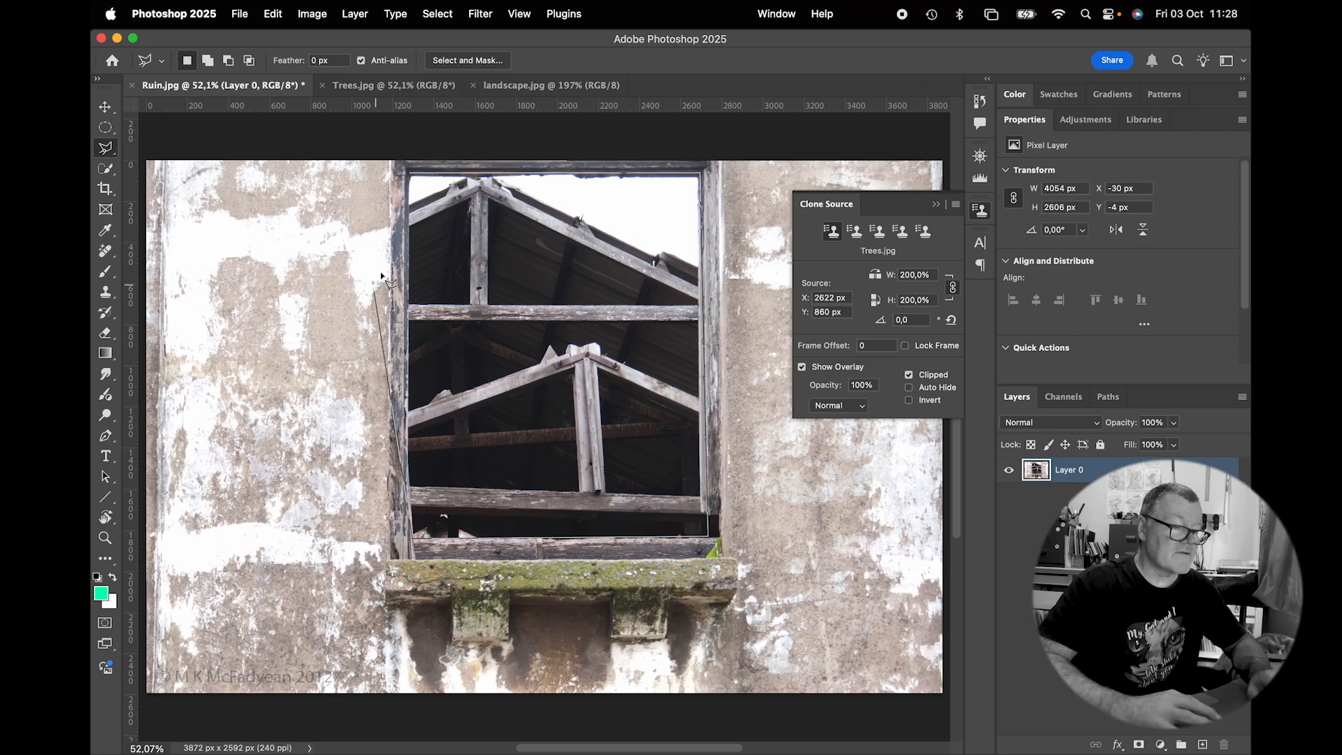
{"action": "left_click", "coordinate": [416, 181]}
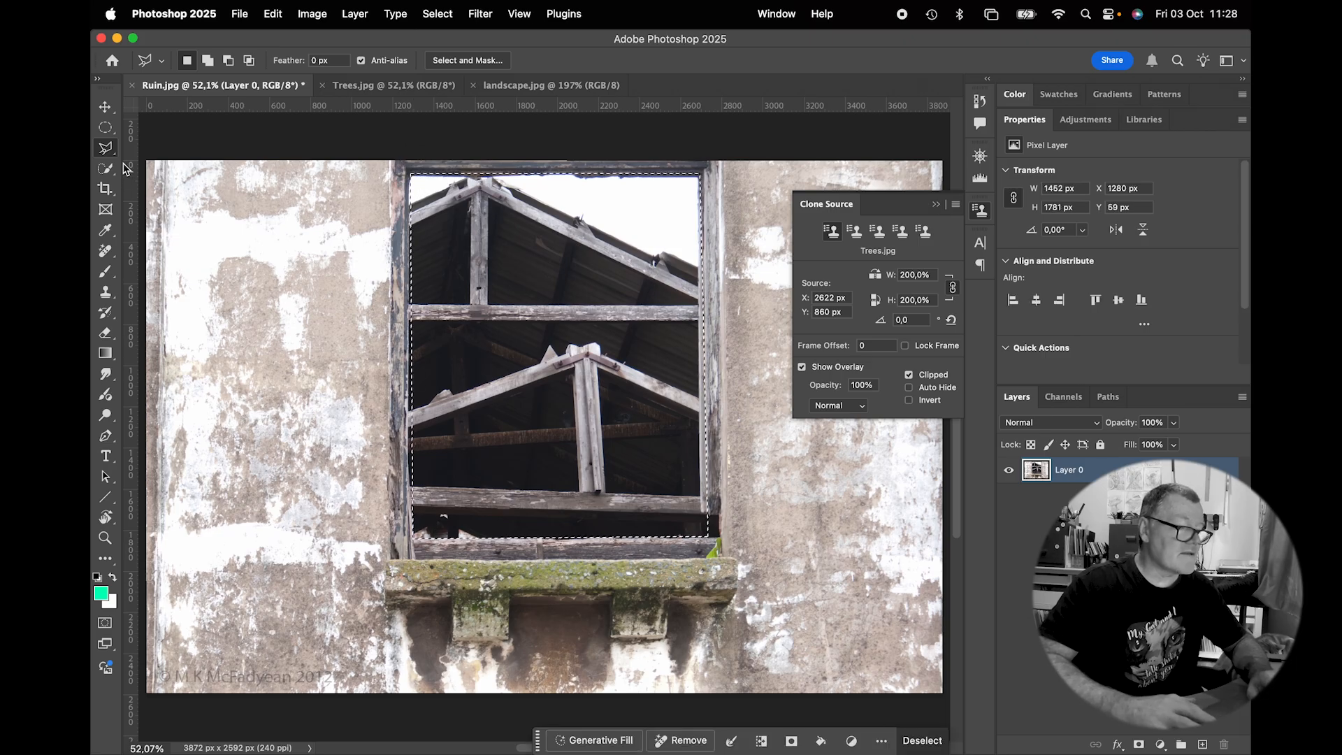
{"action": "left_click_drag", "start_coordinate": [106, 168], "coordinate": [157, 182]}
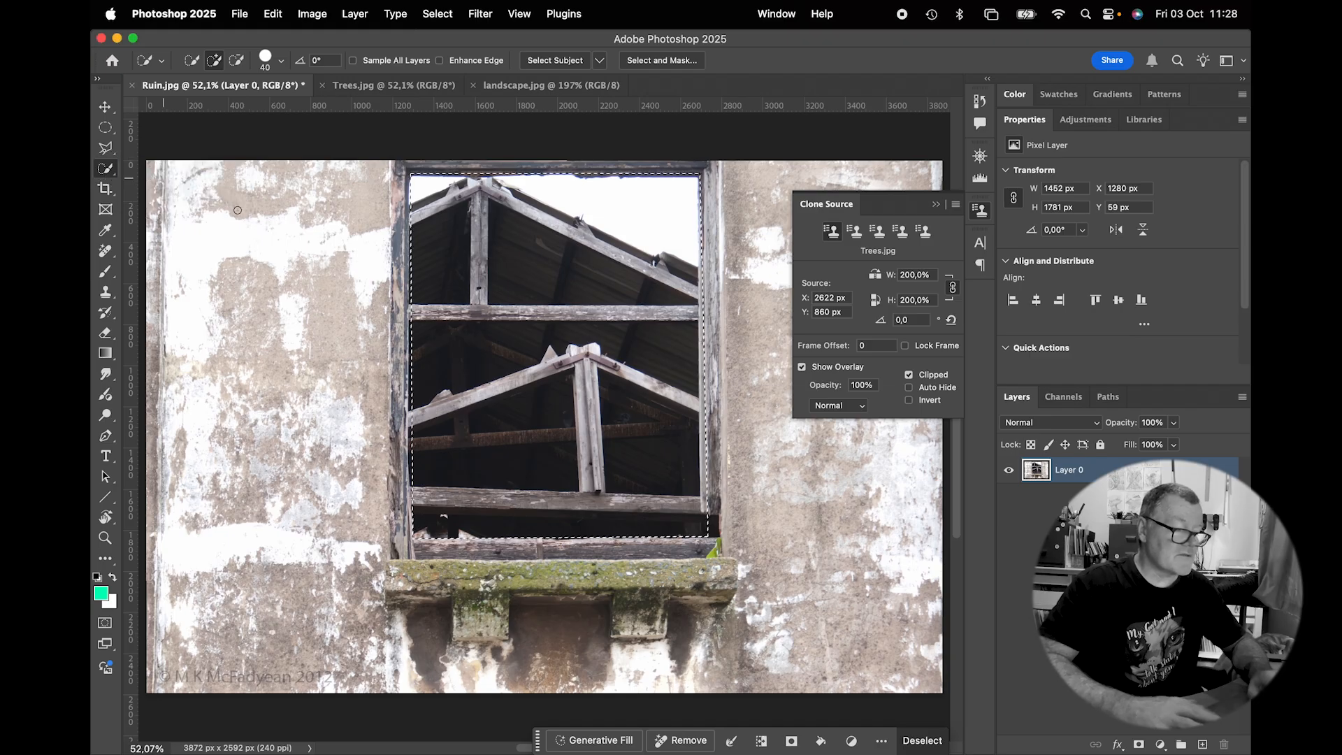
{"action": "left_click_drag", "start_coordinate": [415, 349], "coordinate": [422, 509]}
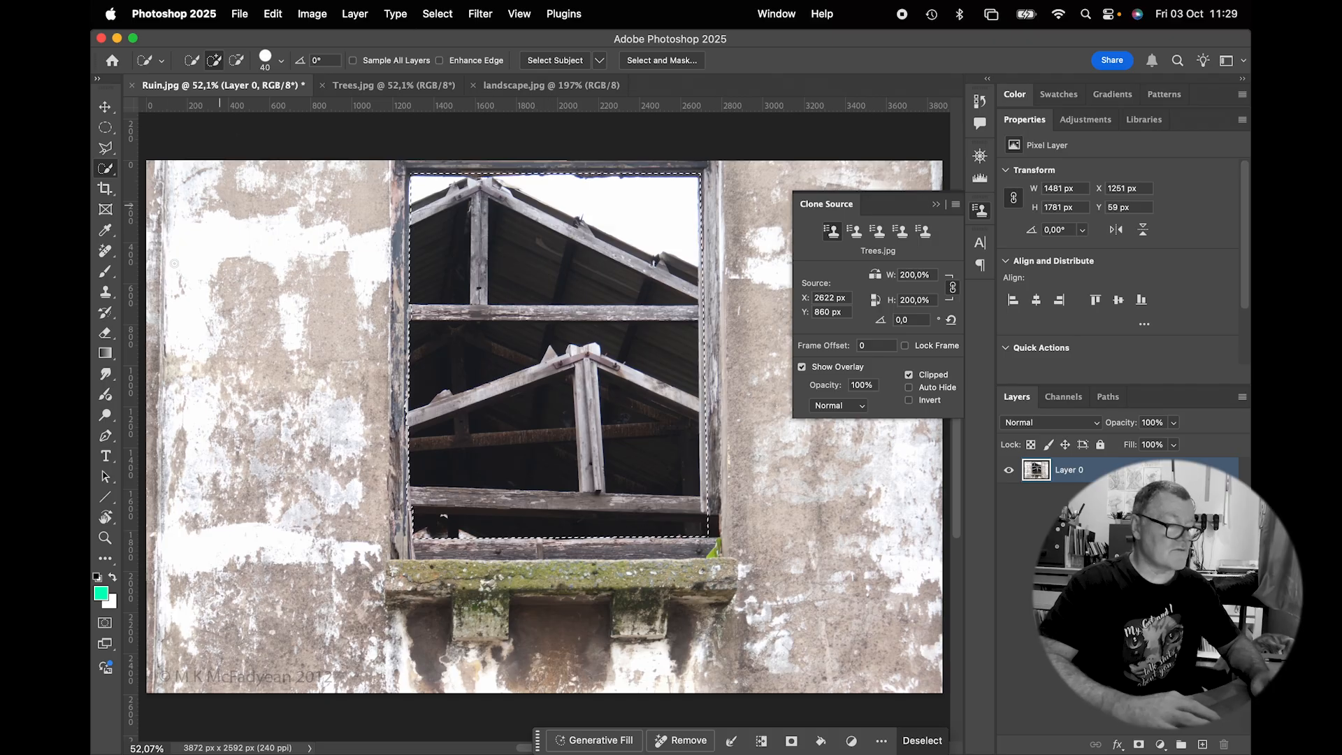
- Clone the 200% foliage from the first source into the upper and lower parts of the selected window opening
{"action": "left_click", "coordinate": [106, 295]}
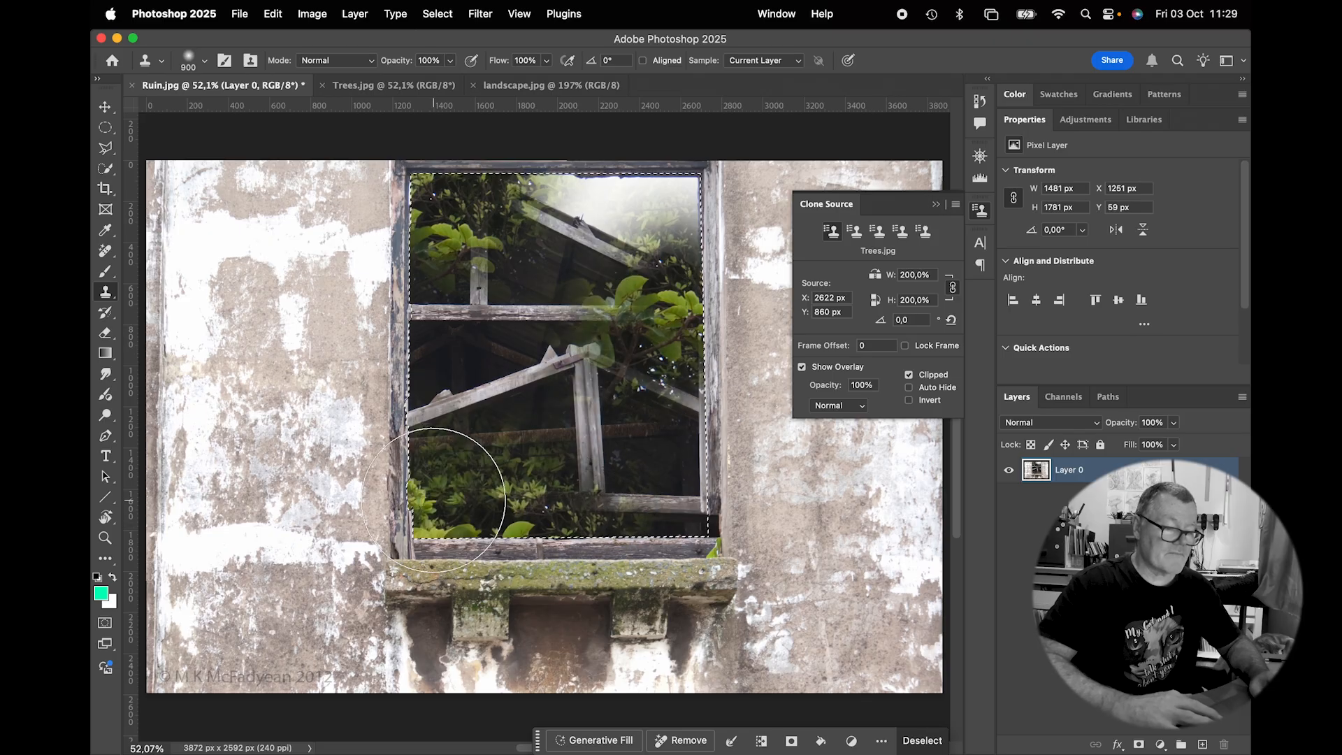
{"action": "mouse_move", "coordinate": [433, 500]}
{"action": "left_mouse_down"}
{"action": "mouse_move", "coordinate": [654, 473]}
{"action": "mouse_move", "coordinate": [698, 481]}
{"action": "left_mouse_up"}
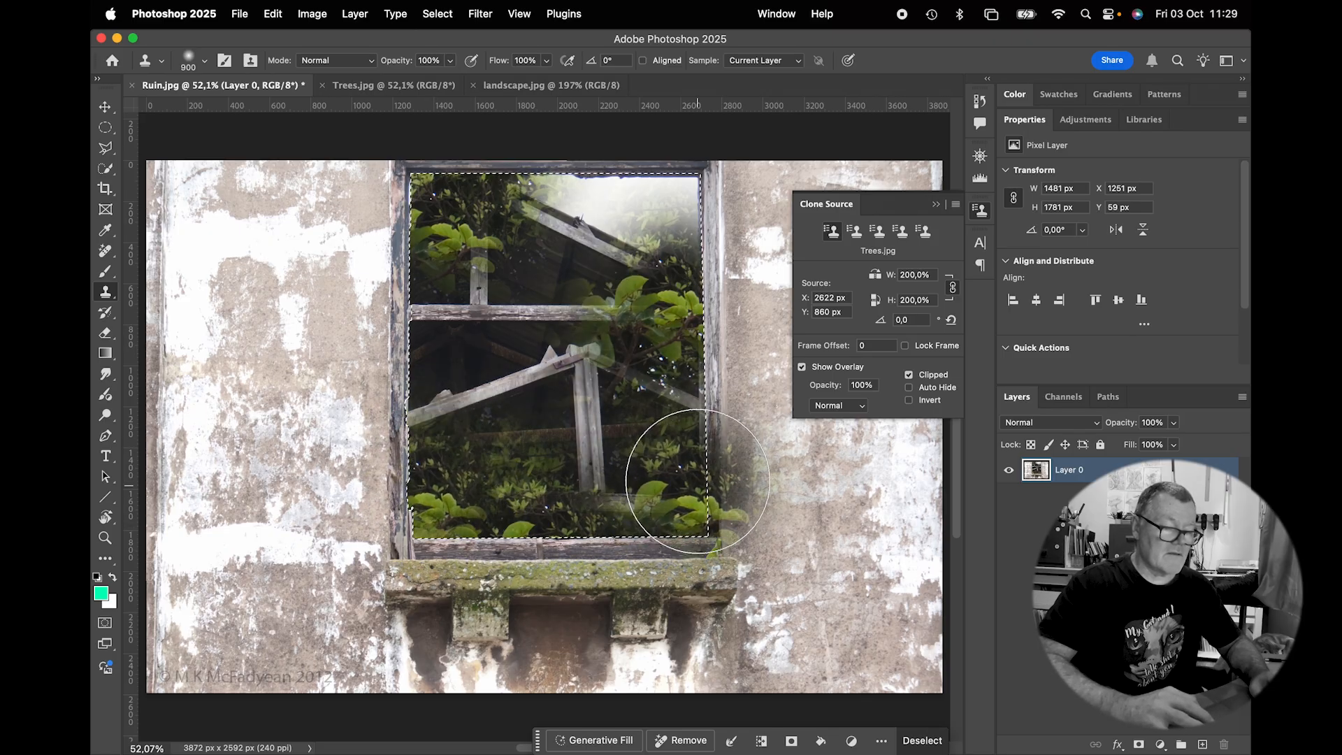
- Scale the second Trees.jpg clone source to 140% in width and height
{"action": "left_click", "coordinate": [855, 231]}
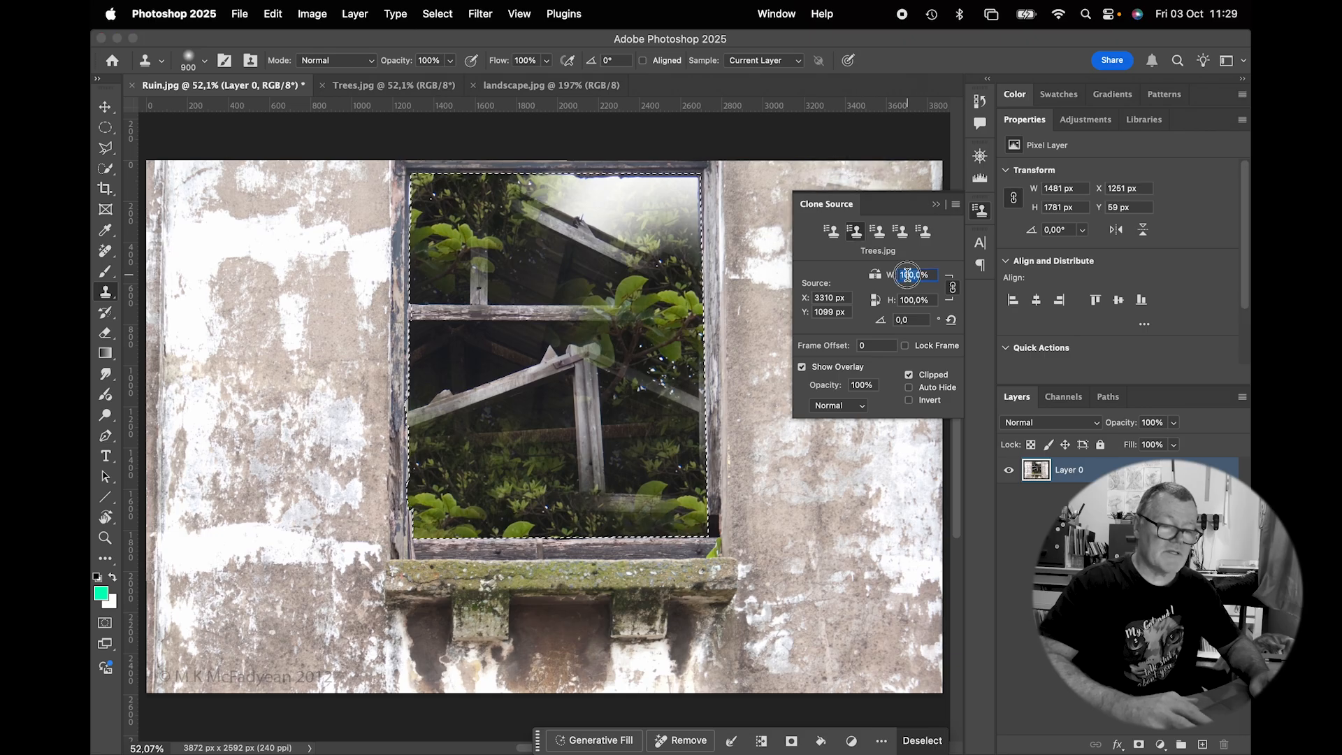
{"action": "type", "text": "1"}
{"action": "key", "text": "Return"}
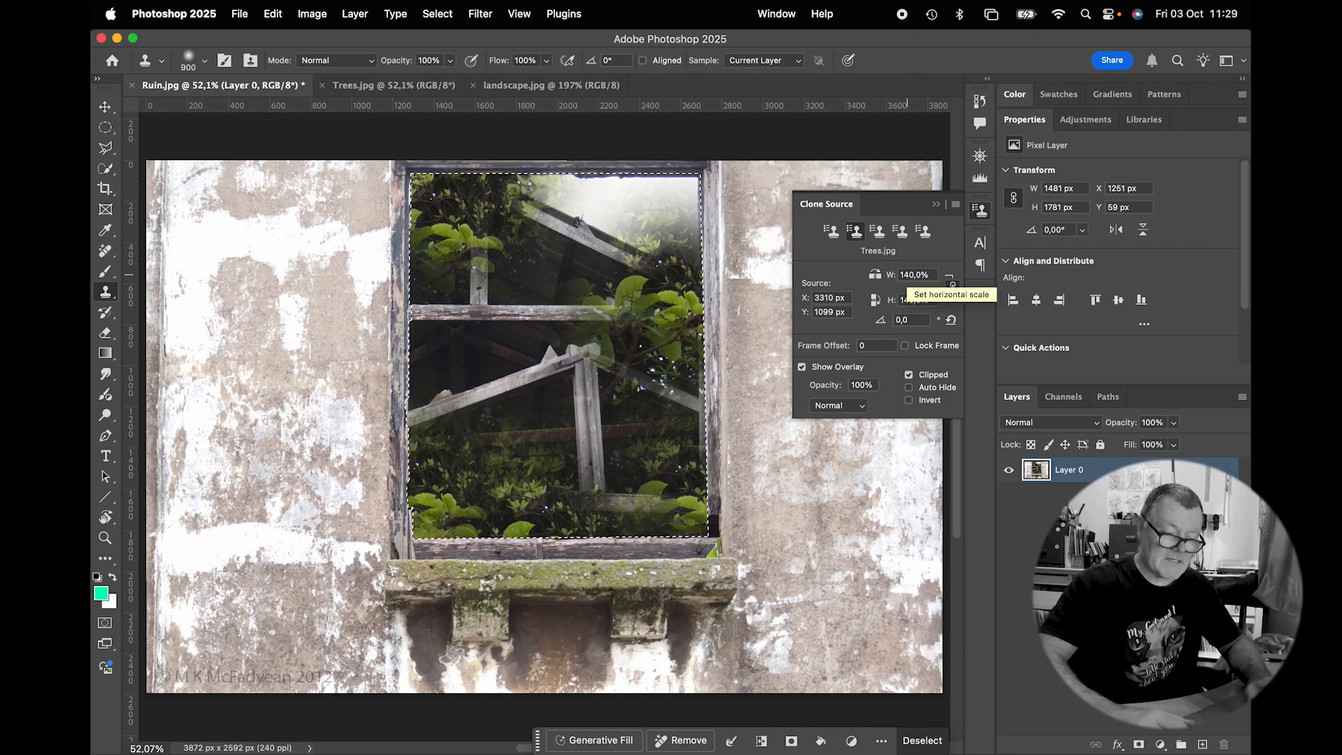
- Clone the 140% foliage from the second source over the timbers and pale sky remaining in the selected window opening
{"action": "mouse_move", "coordinate": [653, 210]}
{"action": "left_mouse_down"}
{"action": "mouse_move", "coordinate": [532, 270]}
{"action": "mouse_move", "coordinate": [521, 300]}
{"action": "mouse_move", "coordinate": [447, 313]}
{"action": "mouse_move", "coordinate": [414, 388]}
{"action": "mouse_move", "coordinate": [585, 409]}
{"action": "mouse_move", "coordinate": [690, 443]}
{"action": "mouse_move", "coordinate": [676, 434]}
{"action": "mouse_move", "coordinate": [755, 423]}
{"action": "left_mouse_up"}
{"action": "left_click_drag", "start_coordinate": [594, 441], "coordinate": [719, 464]}
{"action": "left_click_drag", "start_coordinate": [619, 482], "coordinate": [579, 486]}
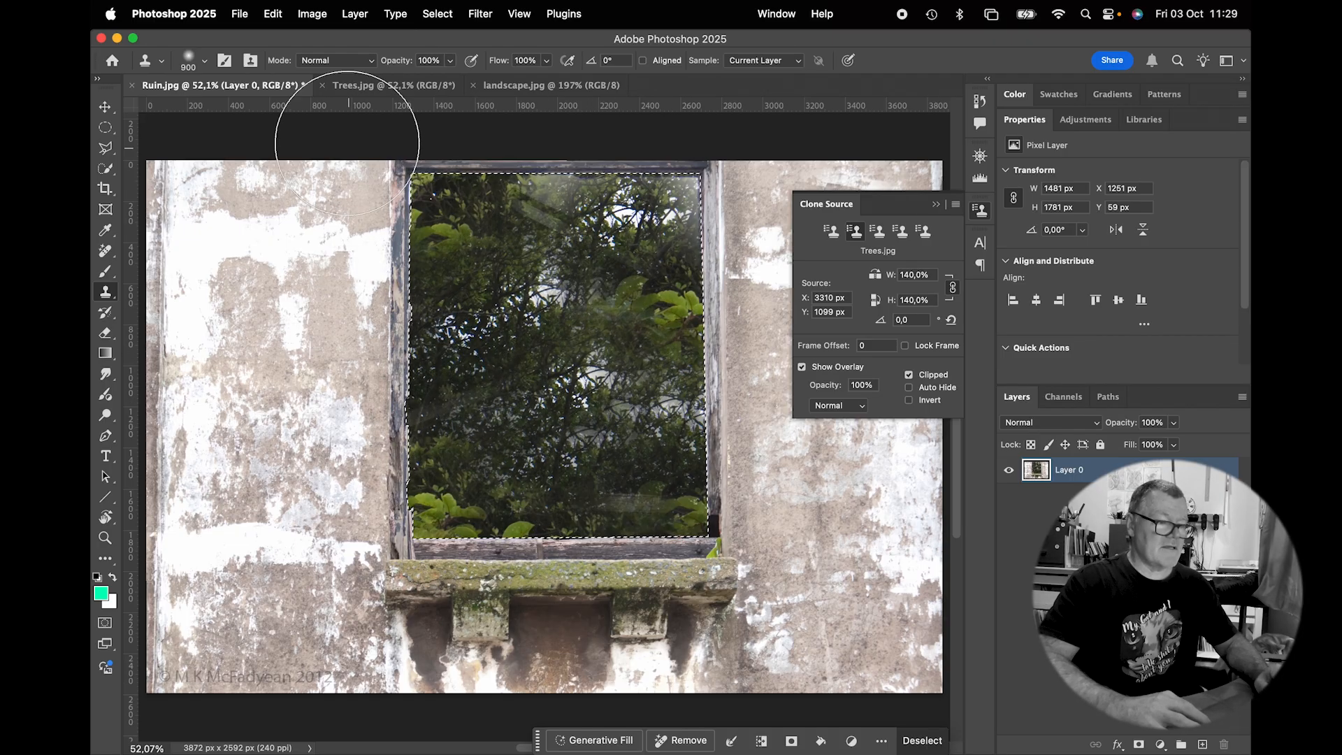
- Switch to landscape.jpg and reduce the clone brush size to 250
{"action": "left_click", "coordinate": [527, 87]}
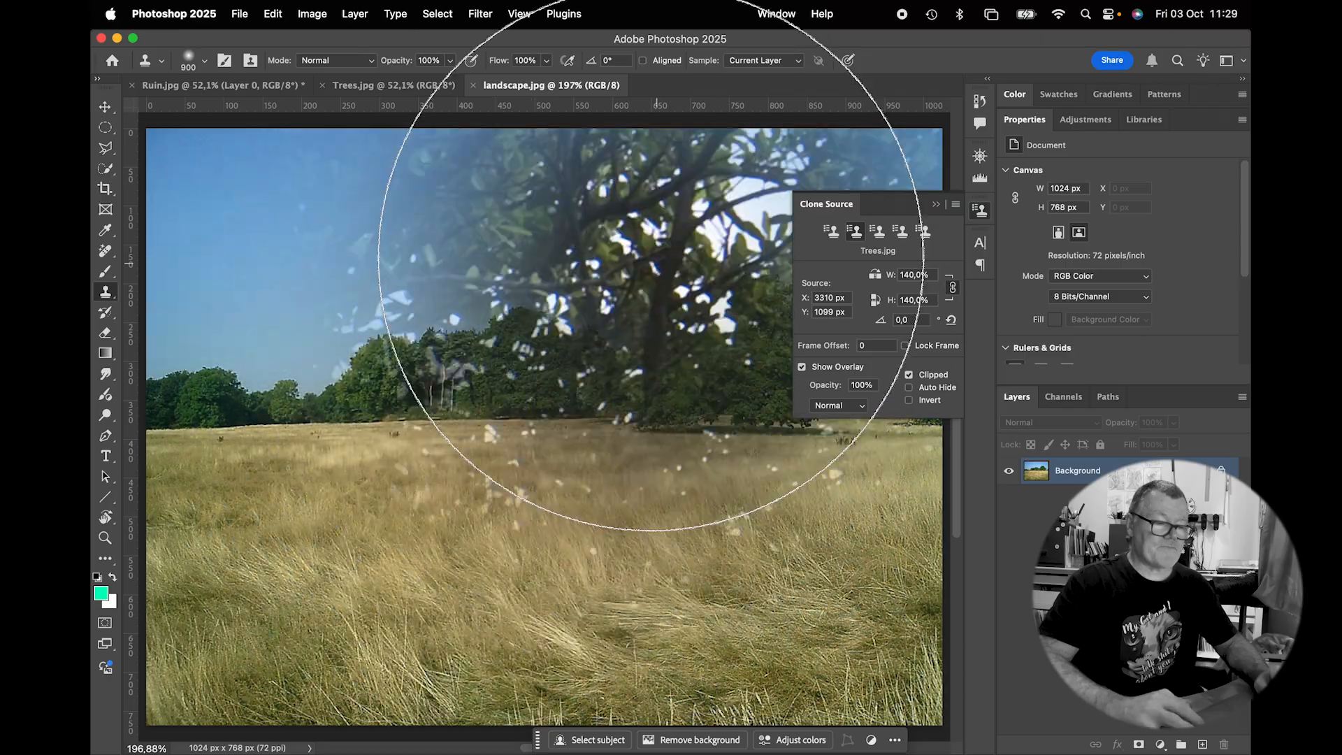
{"action": "key", "text": "bracketleft"}
{"action": "key", "text": "bracketleft"}
{"action": "key", "text": "bracketleft"}
{"action": "key", "text": "bracketleft"}
{"action": "key", "text": "bracketleft"}
{"action": "key", "text": "bracketleft"}
{"action": "key", "text": "bracketleft"}
{"action": "key", "text": "bracketleft"}
{"action": "key", "text": "bracketleft"}
{"action": "key", "text": "bracketleft"}
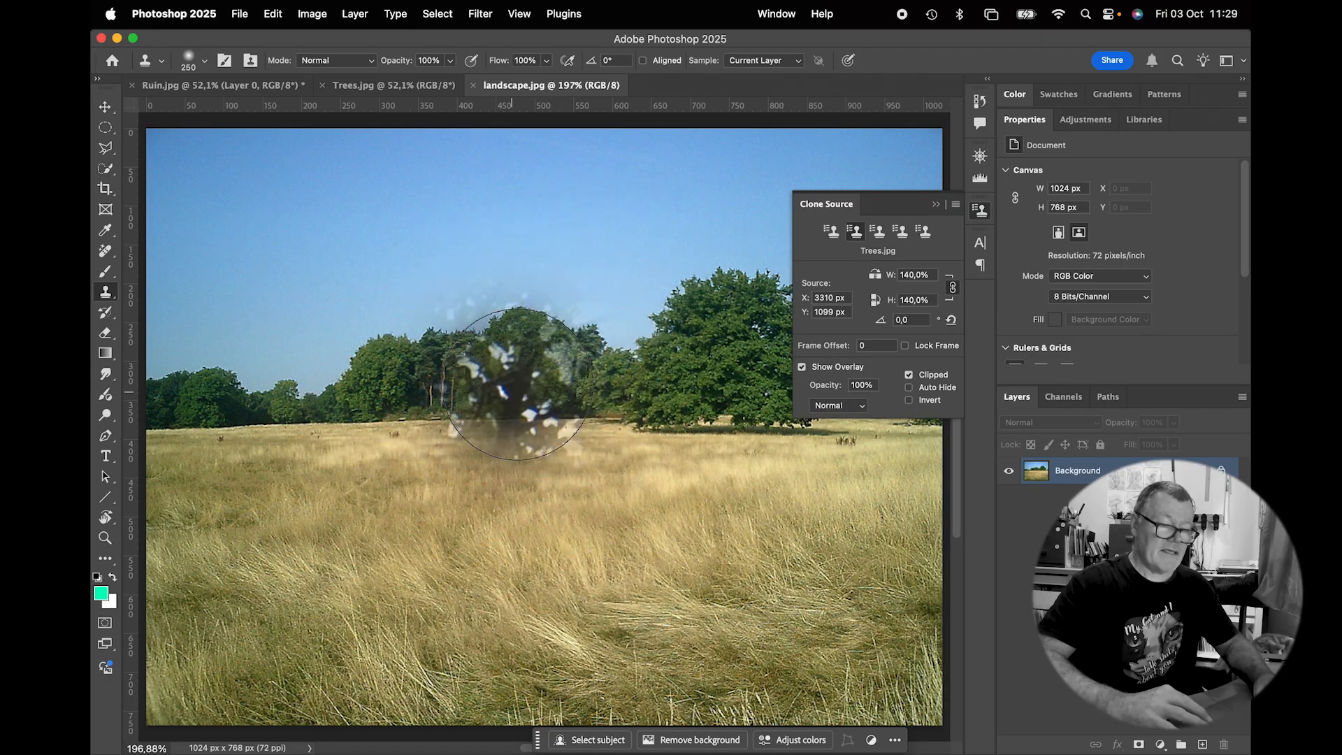
- Sample the central tree in landscape.jpg as the third clone source
{"action": "left_click", "coordinate": [234, 89]}
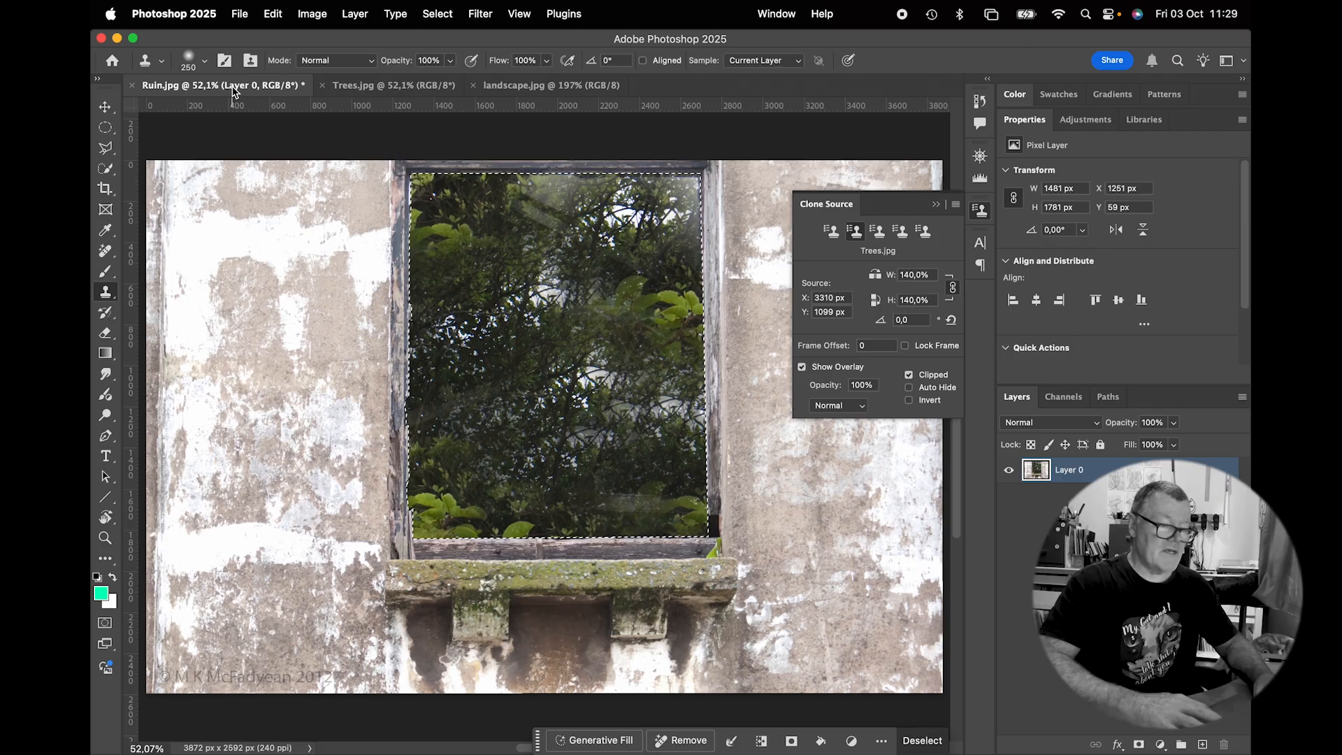
{"action": "left_click", "coordinate": [538, 85]}
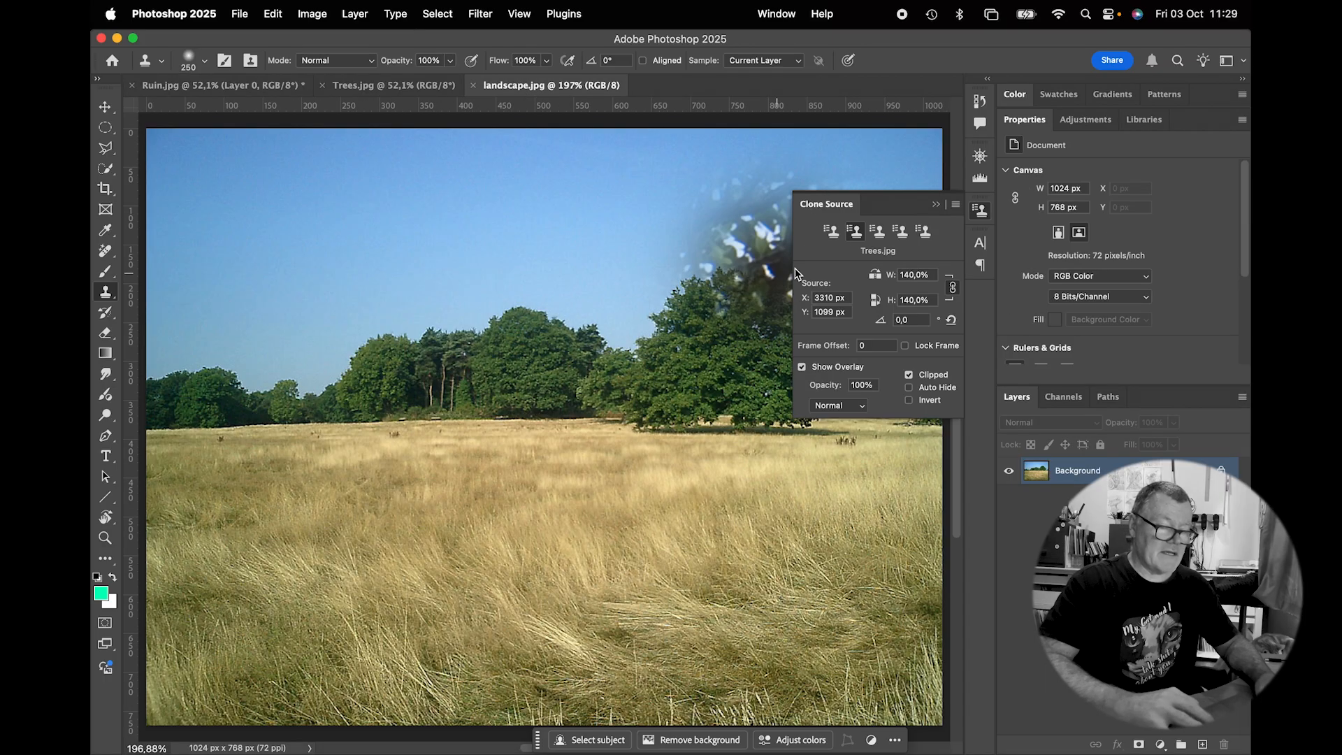
{"action": "left_click", "coordinate": [884, 228]}
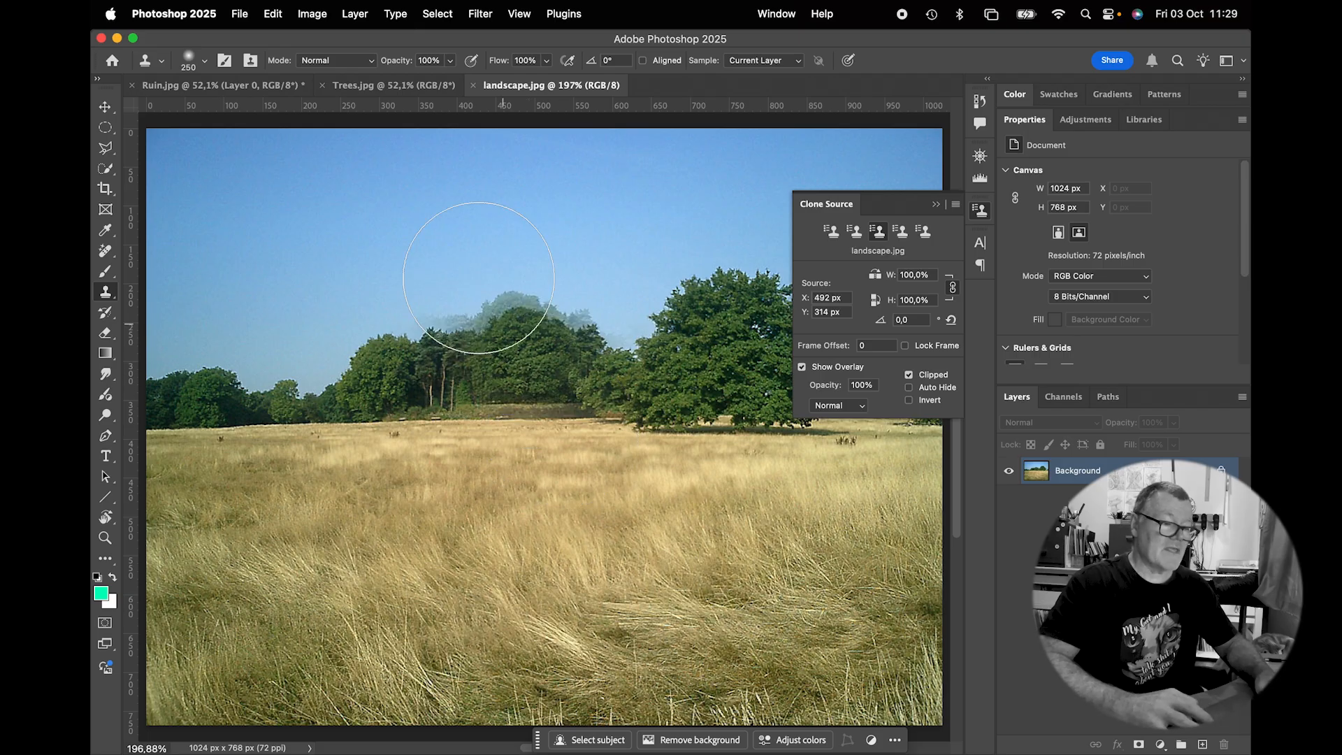
- Clone the landscape at 100% scale into separate patches at the centre, top and bottom of Ruin.jpg's window opening
{"action": "left_click", "coordinate": [223, 85]}
{"action": "mouse_move", "coordinate": [575, 375]}
{"action": "left_mouse_down"}
{"action": "mouse_move", "coordinate": [544, 338]}
{"action": "mouse_move", "coordinate": [567, 398]}
{"action": "mouse_move", "coordinate": [565, 322]}
{"action": "mouse_move", "coordinate": [518, 415]}
{"action": "mouse_move", "coordinate": [596, 316]}
{"action": "mouse_move", "coordinate": [450, 414]}
{"action": "mouse_move", "coordinate": [590, 360]}
{"action": "mouse_move", "coordinate": [494, 307]}
{"action": "mouse_move", "coordinate": [622, 473]}
{"action": "mouse_move", "coordinate": [638, 356]}
{"action": "mouse_move", "coordinate": [678, 381]}
{"action": "mouse_move", "coordinate": [634, 355]}
{"action": "mouse_move", "coordinate": [648, 308]}
{"action": "mouse_move", "coordinate": [460, 348]}
{"action": "mouse_move", "coordinate": [564, 297]}
{"action": "mouse_move", "coordinate": [623, 325]}
{"action": "mouse_move", "coordinate": [543, 376]}
{"action": "mouse_move", "coordinate": [647, 347]}
{"action": "left_mouse_up"}
{"action": "mouse_move", "coordinate": [531, 231]}
{"action": "left_mouse_down"}
{"action": "mouse_move", "coordinate": [503, 211]}
{"action": "mouse_move", "coordinate": [530, 221]}
{"action": "mouse_move", "coordinate": [491, 265]}
{"action": "mouse_move", "coordinate": [476, 203]}
{"action": "mouse_move", "coordinate": [529, 225]}
{"action": "left_mouse_up"}
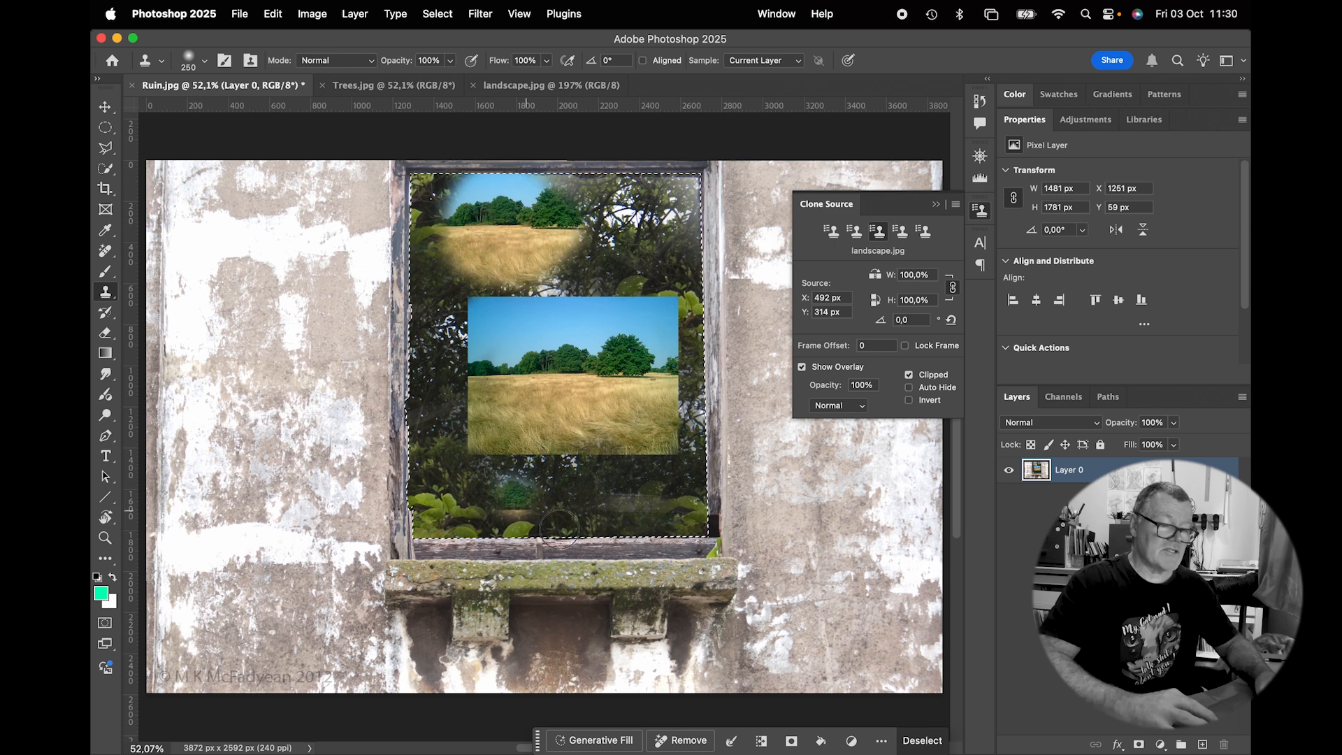
{"action": "mouse_move", "coordinate": [612, 497]}
{"action": "left_mouse_down"}
{"action": "mouse_move", "coordinate": [560, 500]}
{"action": "mouse_move", "coordinate": [585, 505]}
{"action": "left_mouse_up"}
{"action": "mouse_move", "coordinate": [643, 206]}
{"action": "left_mouse_down"}
{"action": "mouse_move", "coordinate": [654, 231]}
{"action": "mouse_move", "coordinate": [636, 256]}
{"action": "left_mouse_up"}
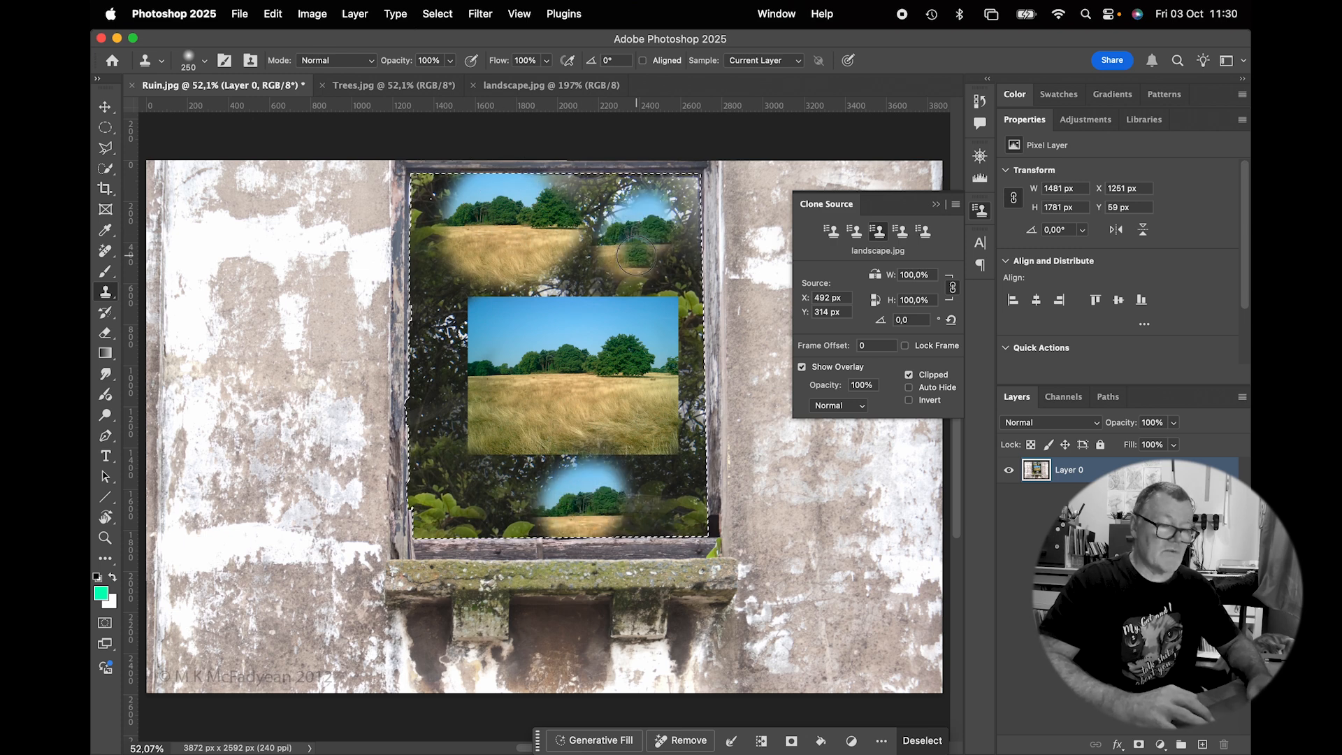
- Resample landscape.jpg's central tree with Aligned enabled and scale this third clone source to 335% back in Ruin.jpg
{"action": "left_click", "coordinate": [563, 85]}
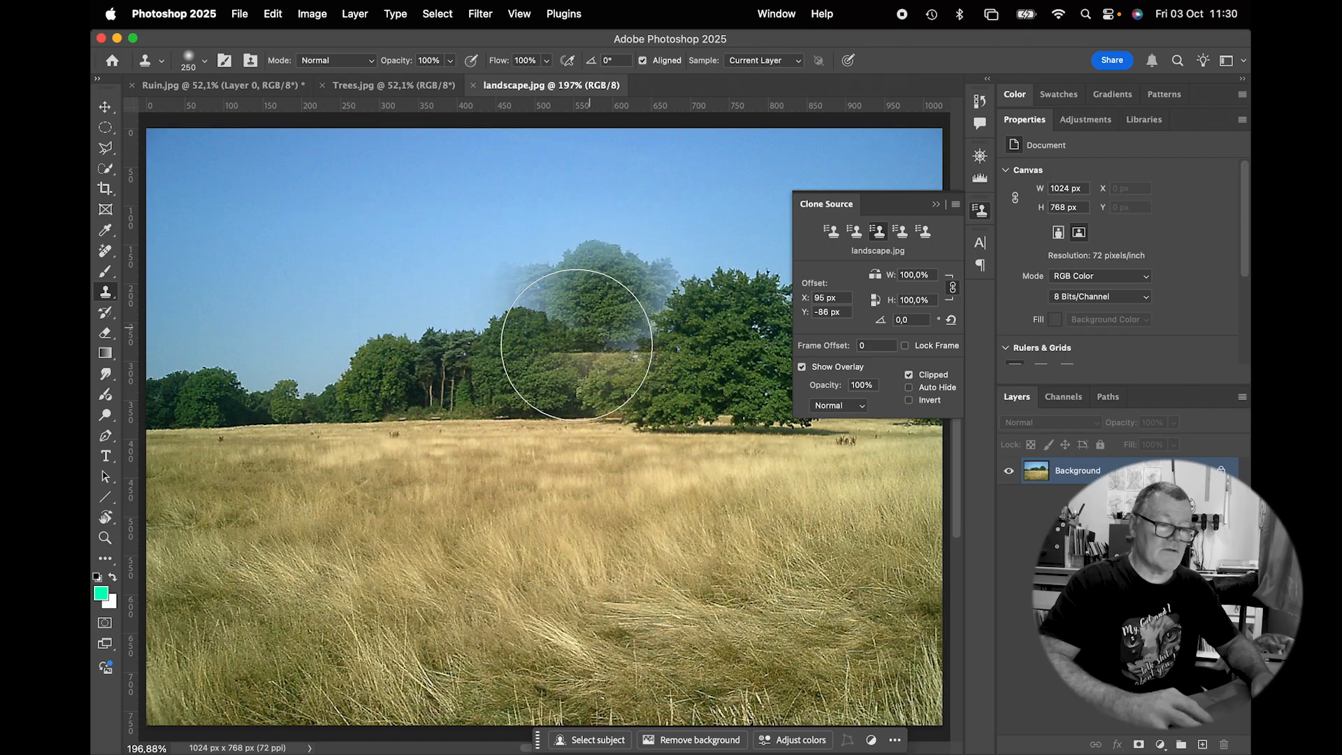
{"action": "left_click", "coordinate": [539, 377], "text": "alt"}
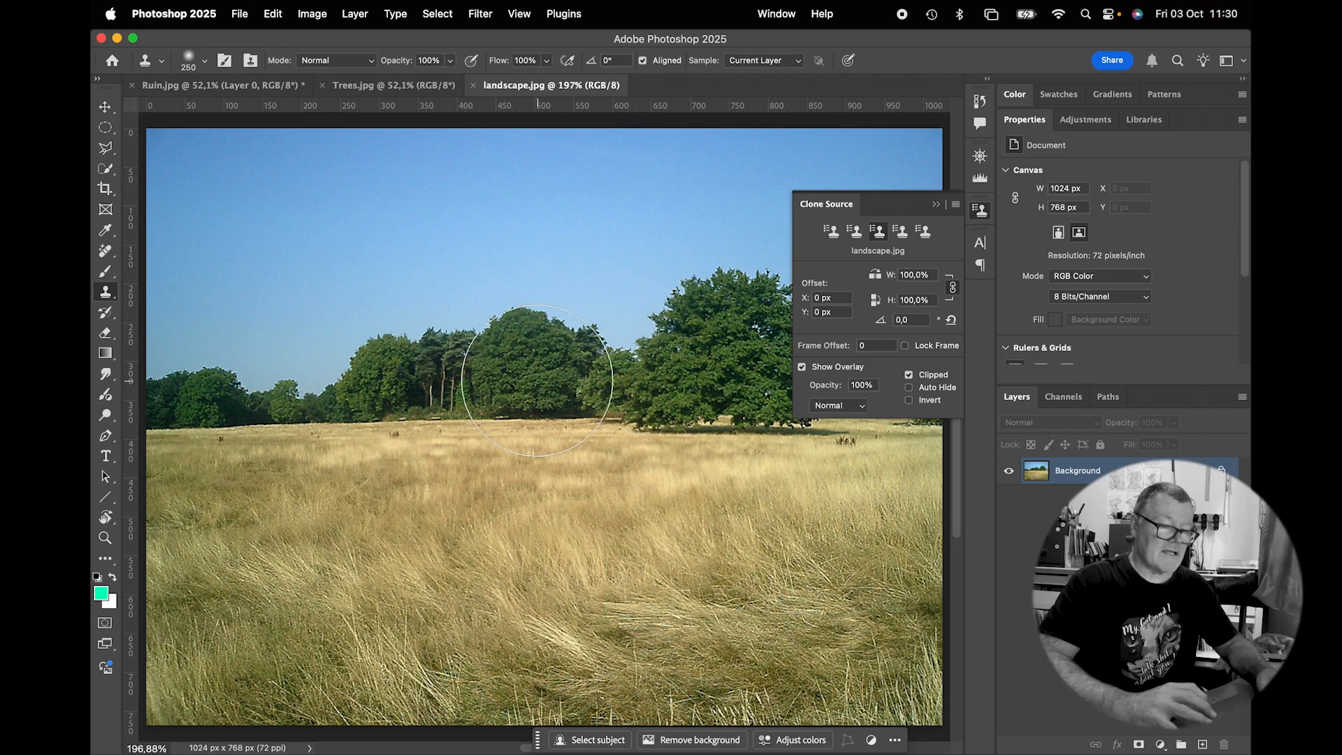
{"action": "left_click", "coordinate": [224, 85]}
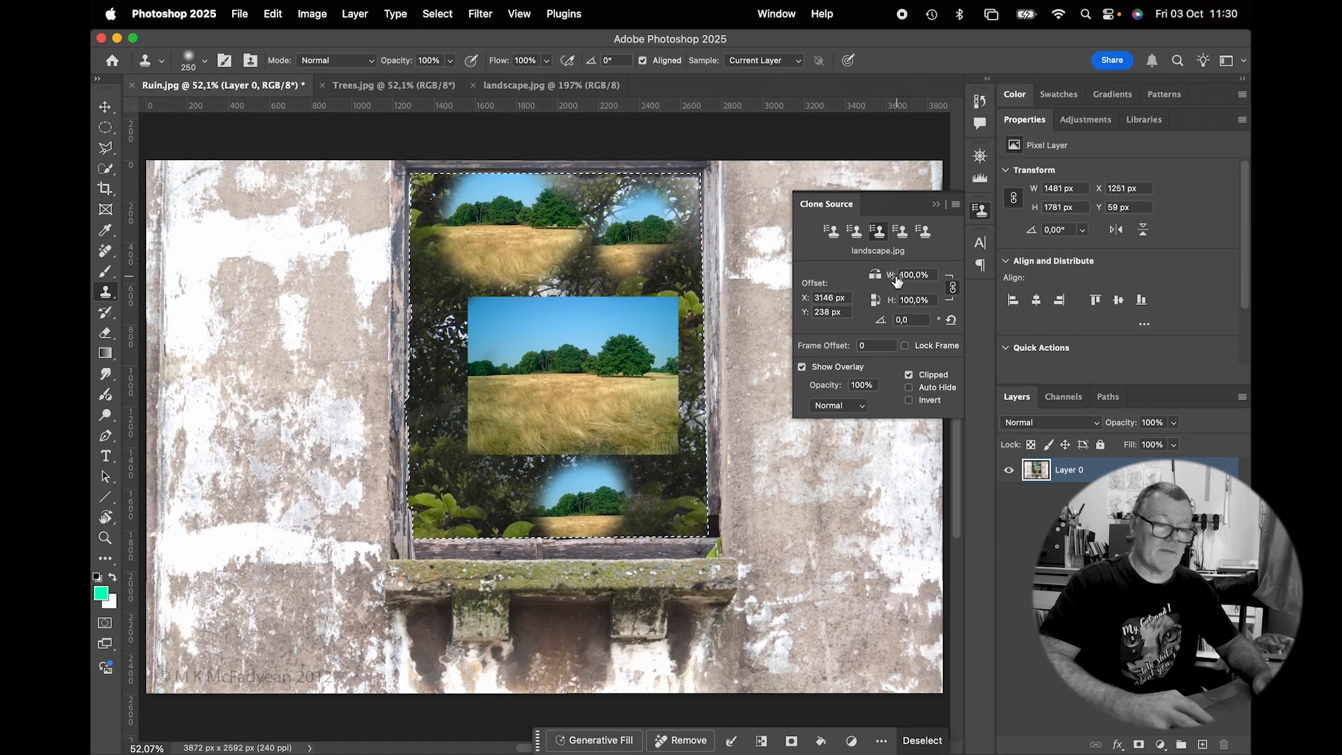
{"action": "mouse_move", "coordinate": [902, 274]}
{"action": "left_mouse_down"}
{"action": "mouse_move", "coordinate": [1099, 262]}
{"action": "mouse_move", "coordinate": [1085, 262]}
{"action": "left_mouse_up"}
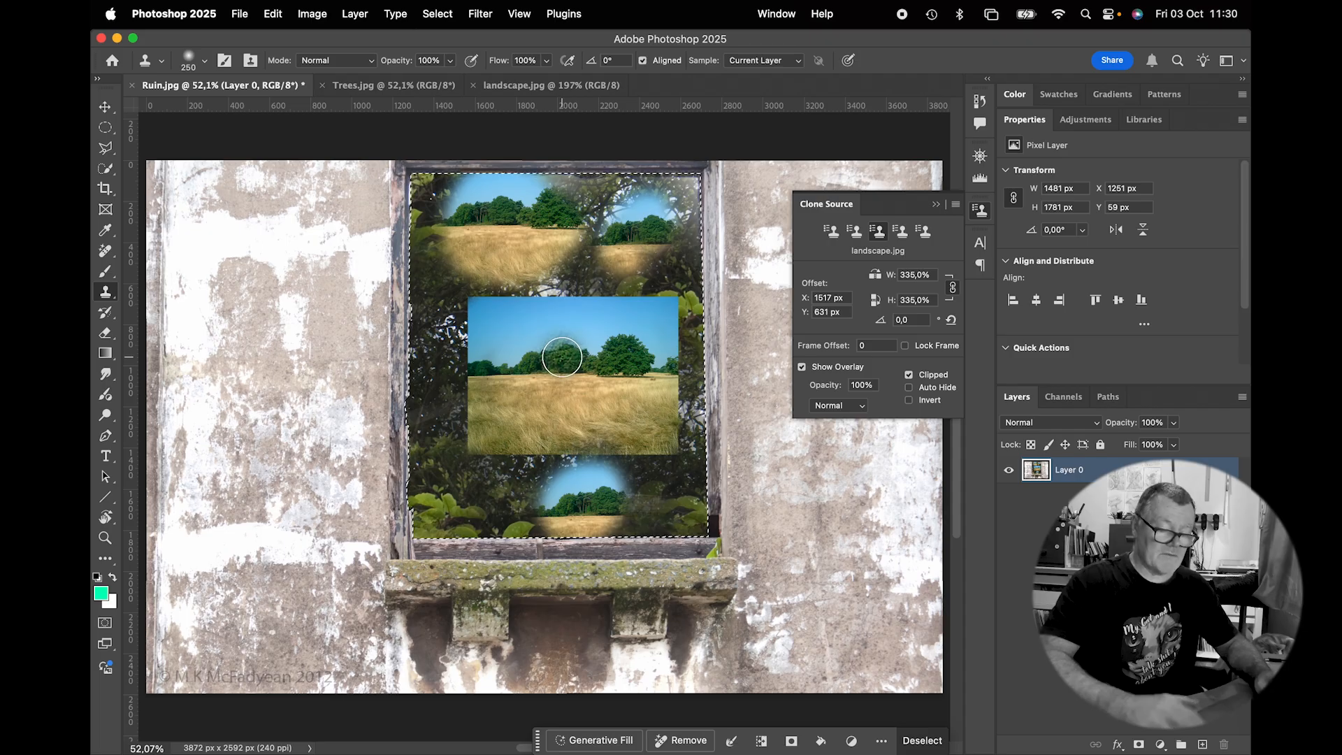
- Enlarge the clone brush to 1000 and clone the 335% landscape across the entire selected window opening
{"action": "key", "text": "bracketright"}
{"action": "key", "text": "bracketright"}
{"action": "key", "text": "bracketright"}
{"action": "key", "text": "bracketright"}
{"action": "key", "text": "bracketright"}
{"action": "key", "text": "bracketright"}
{"action": "key", "text": "bracketright"}
{"action": "key", "text": "bracketright"}
{"action": "key", "text": "bracketright"}
{"action": "key", "text": "bracketright"}
{"action": "key", "text": "bracketright"}
{"action": "mouse_move", "coordinate": [562, 355]}
{"action": "left_mouse_down"}
{"action": "mouse_move", "coordinate": [671, 226]}
{"action": "mouse_move", "coordinate": [440, 214]}
{"action": "mouse_move", "coordinate": [457, 383]}
{"action": "mouse_move", "coordinate": [648, 322]}
{"action": "mouse_move", "coordinate": [738, 360]}
{"action": "mouse_move", "coordinate": [508, 450]}
{"action": "mouse_move", "coordinate": [444, 505]}
{"action": "mouse_move", "coordinate": [765, 502]}
{"action": "left_mouse_up"}
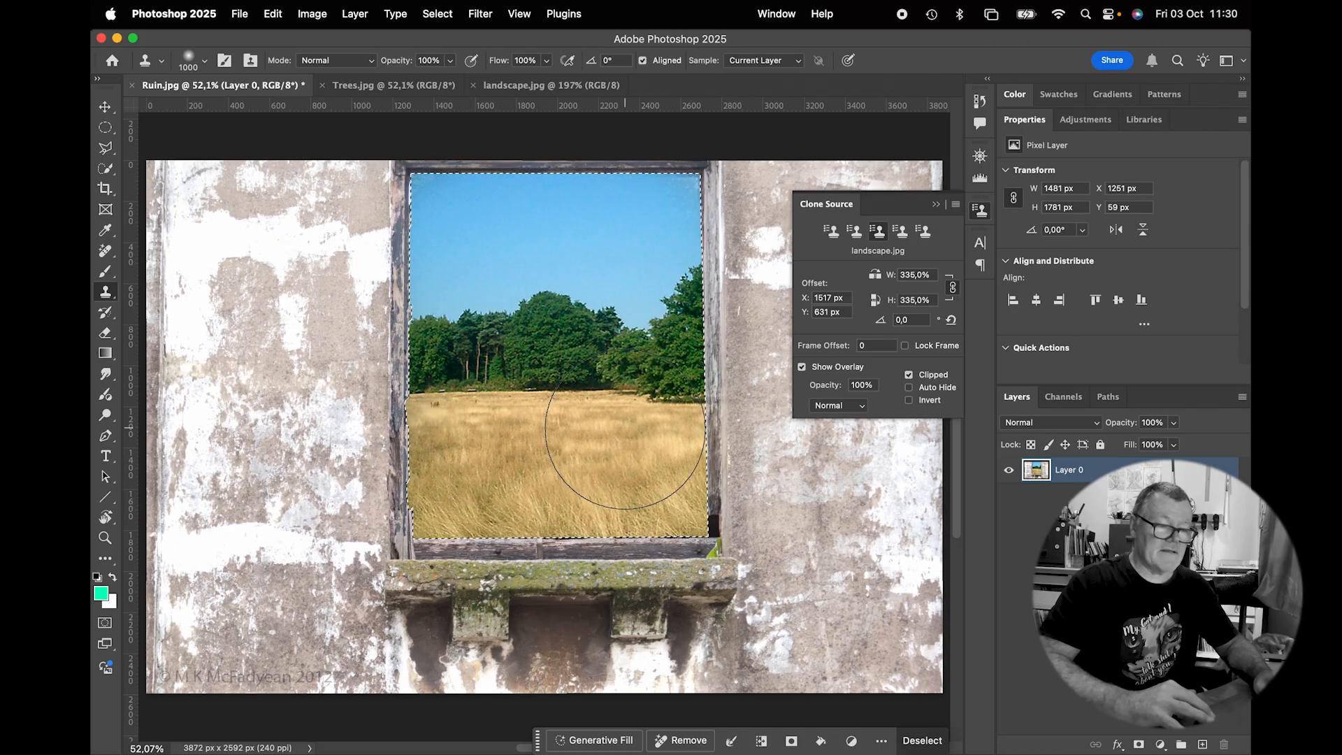
{"action": "left_click", "coordinate": [526, 84]}
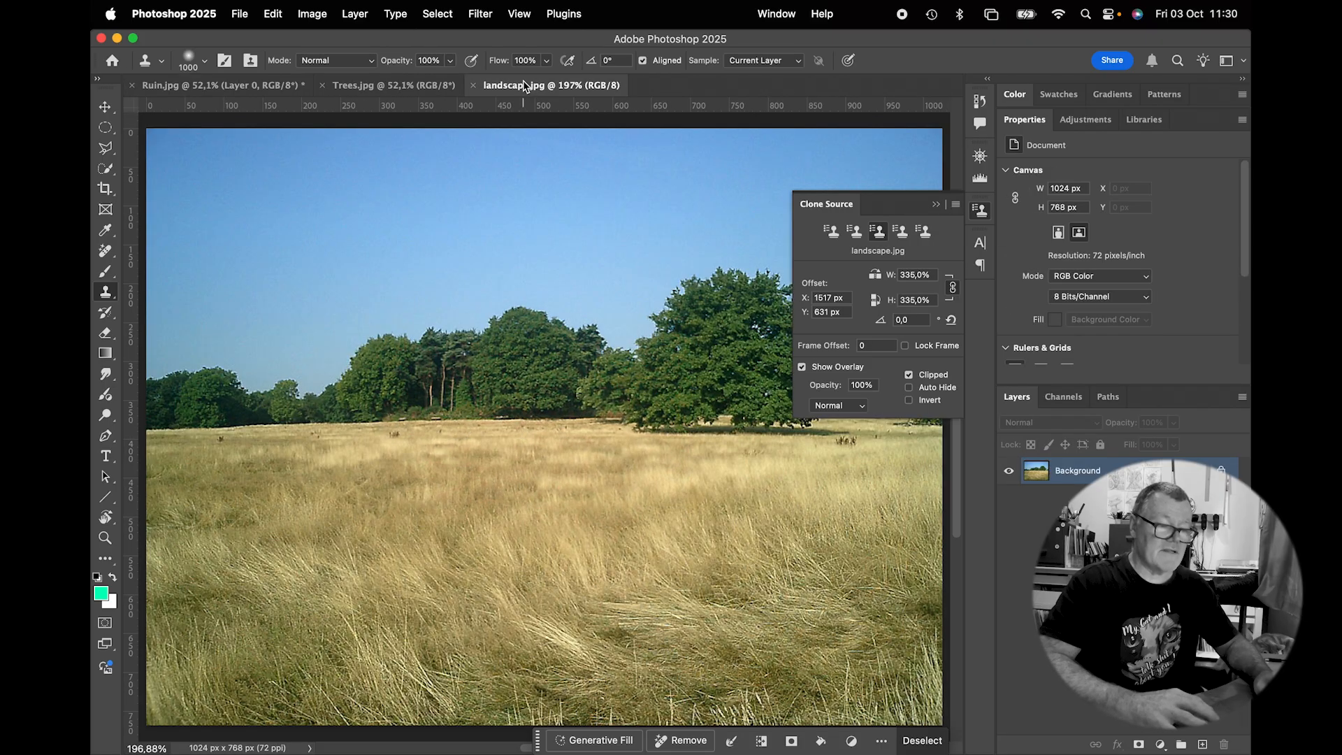
{"action": "key", "text": "super+0"}
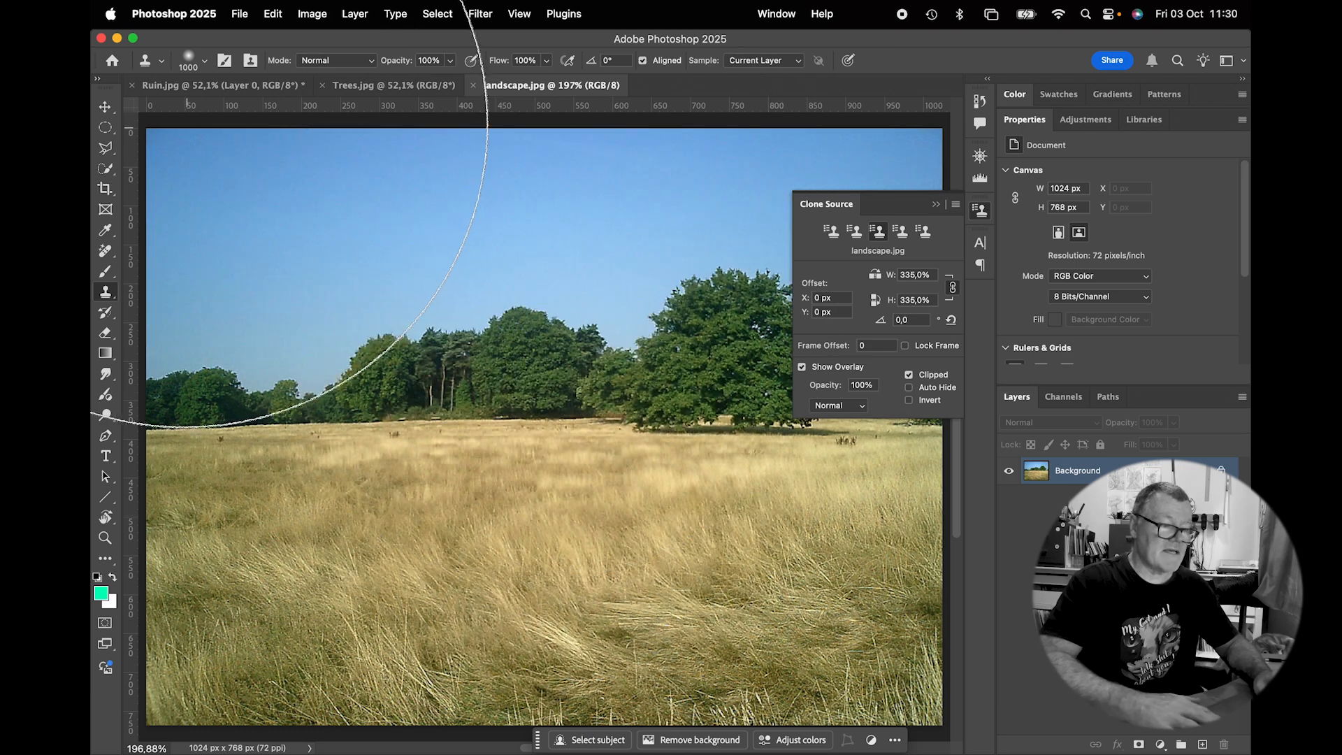
{"action": "left_click", "coordinate": [210, 85]}
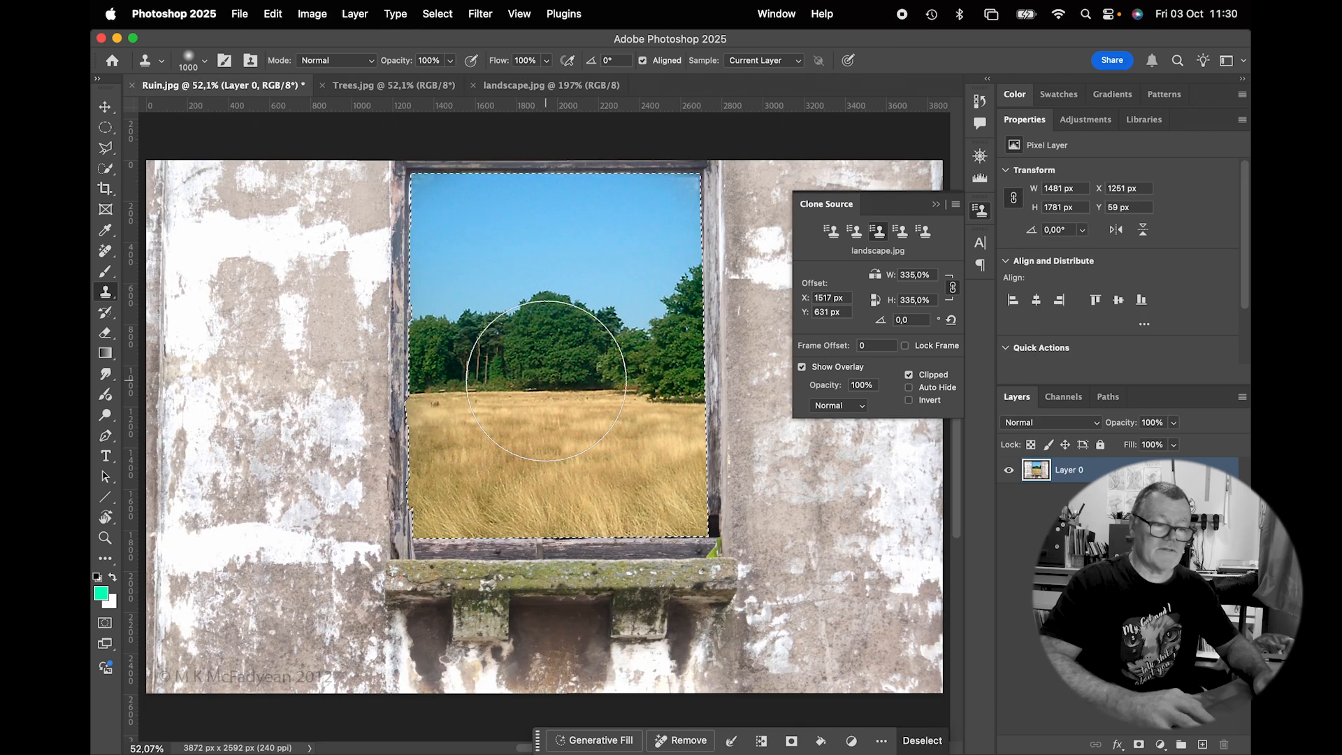